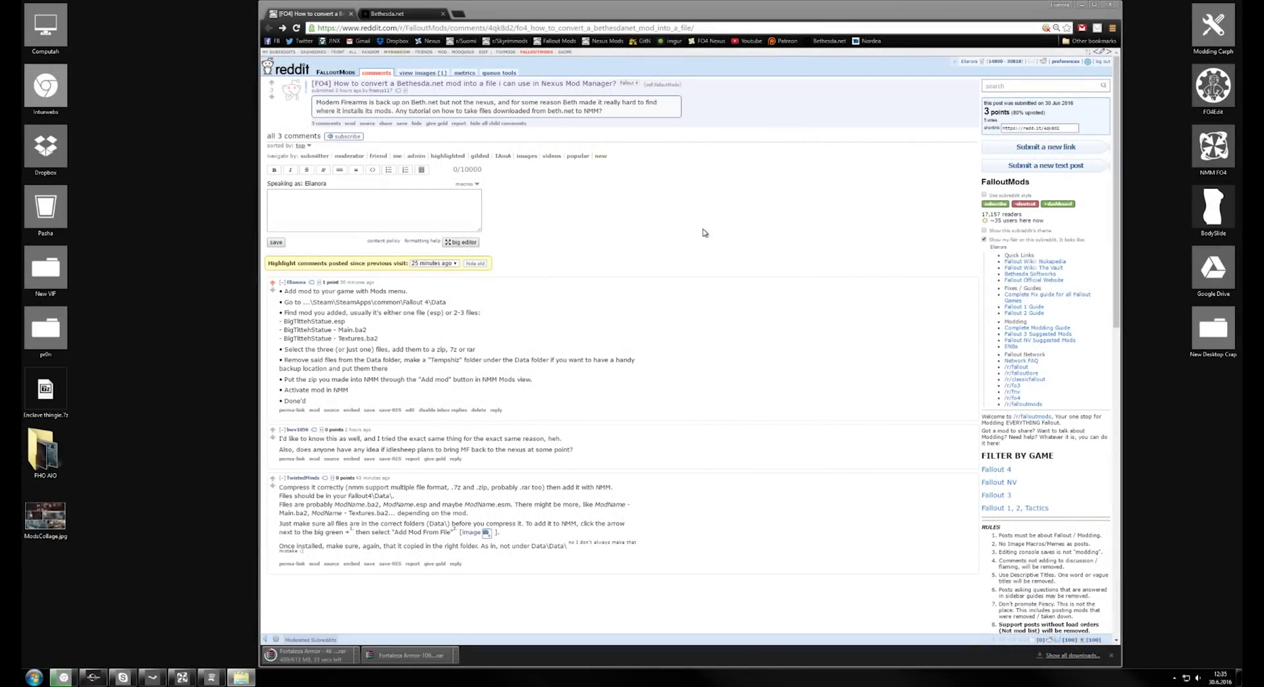
Step: Highlight the Reddit post's instructions, including the example files BigTittehStatue.esp and Main.ba2
drag(314, 104, 638, 103)
click(477, 102)
click(628, 157)
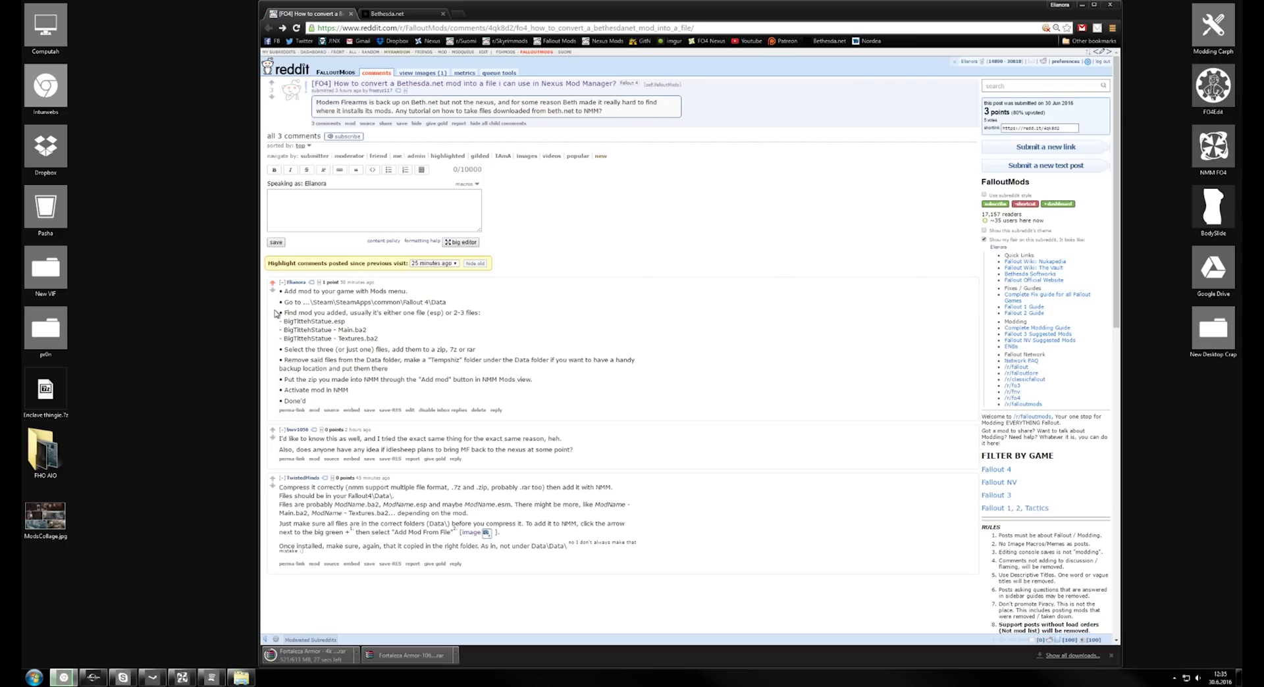
drag(282, 293, 636, 404)
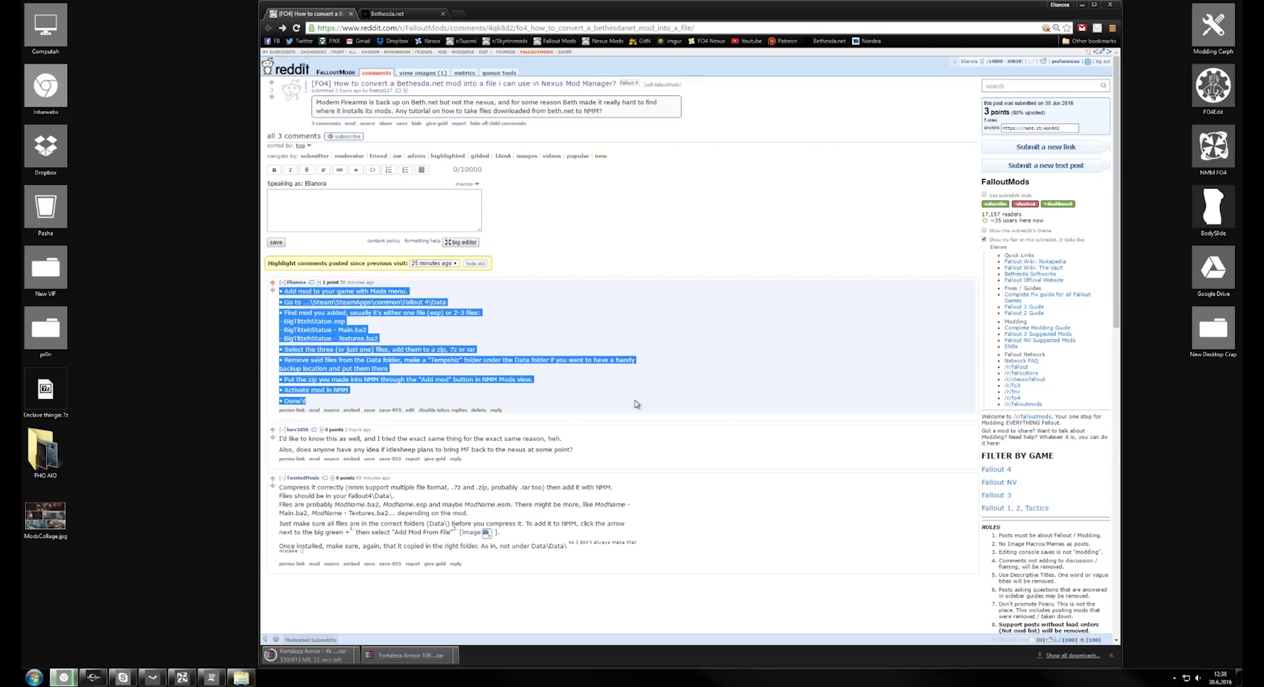
click(807, 380)
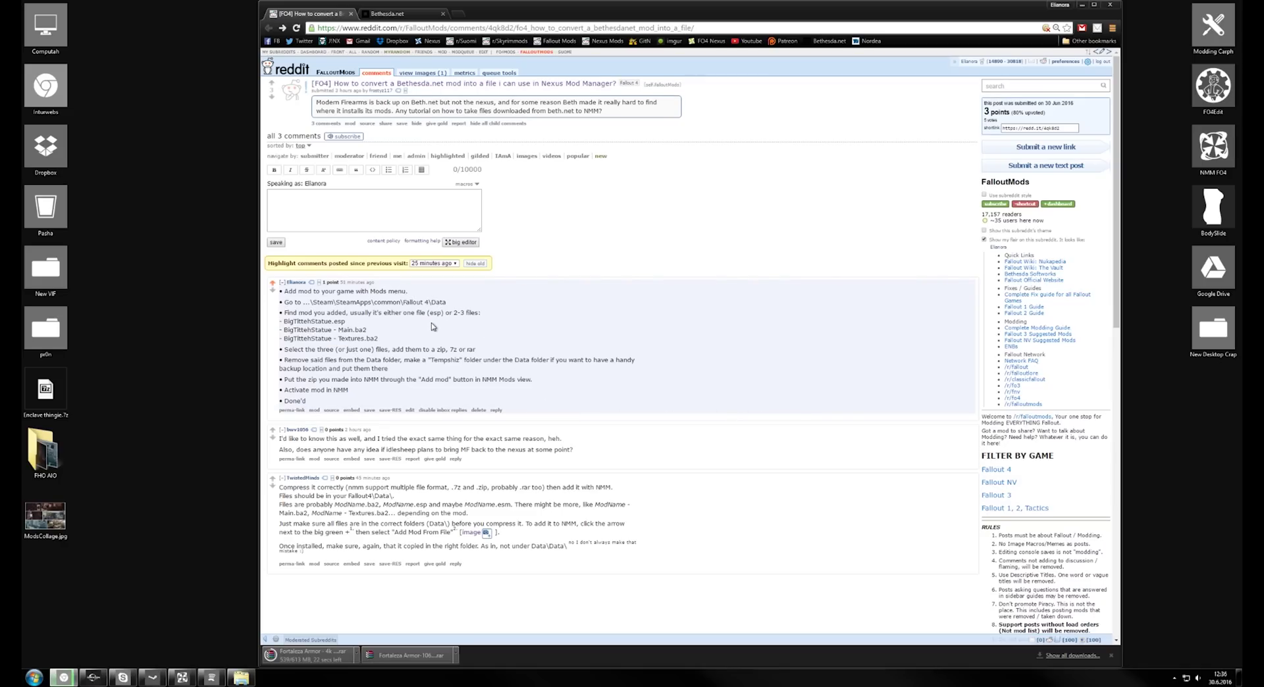
drag(283, 321, 372, 318)
click(372, 322)
mouse_move(368, 330)
mouse_down()
mouse_move(322, 330)
mouse_move(343, 330)
mouse_up()
Step: Bring the Fallout 4 Data folder forward and inspect Craftable Cats.esp and AkaMenuFix.esp
key(super+e)
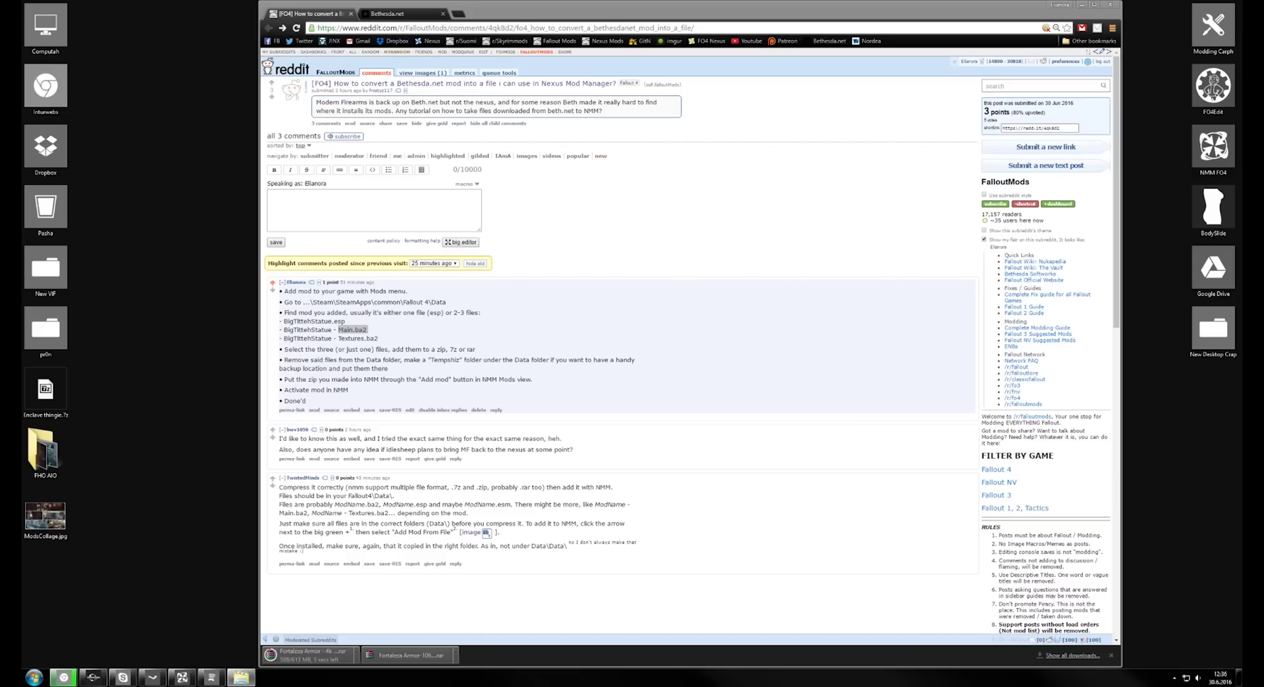
drag(1000, 173, 658, 115)
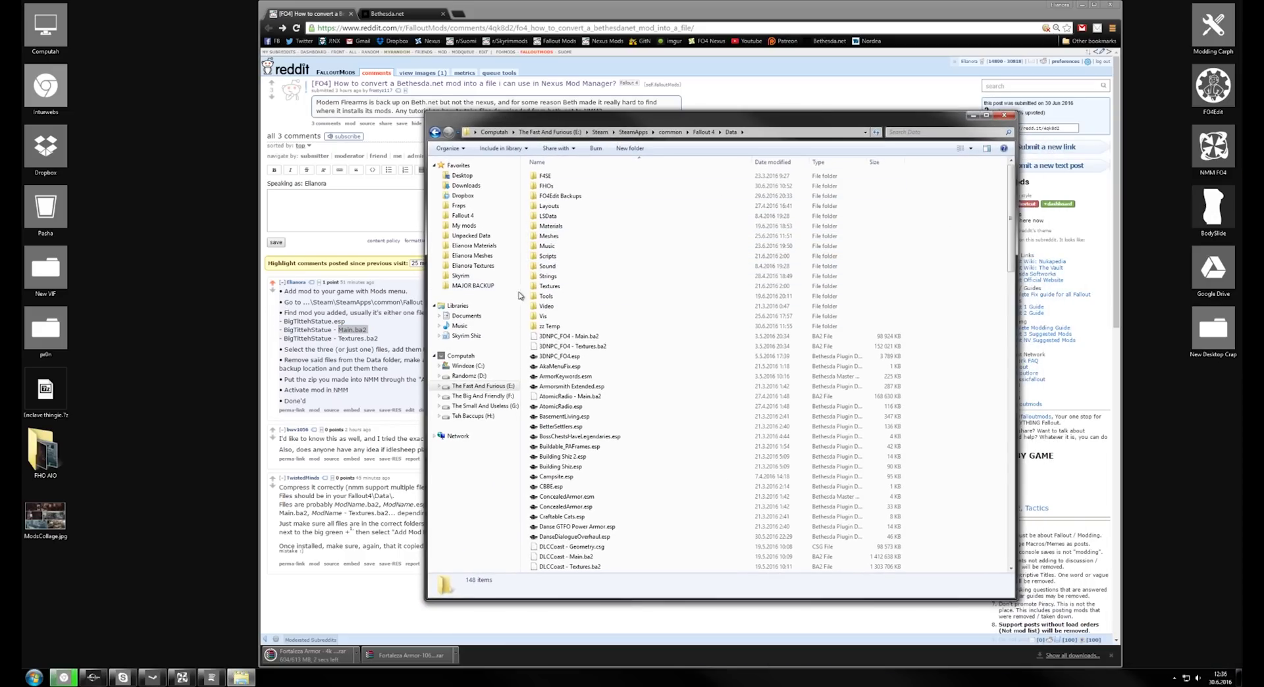
click(358, 342)
double_click(358, 338)
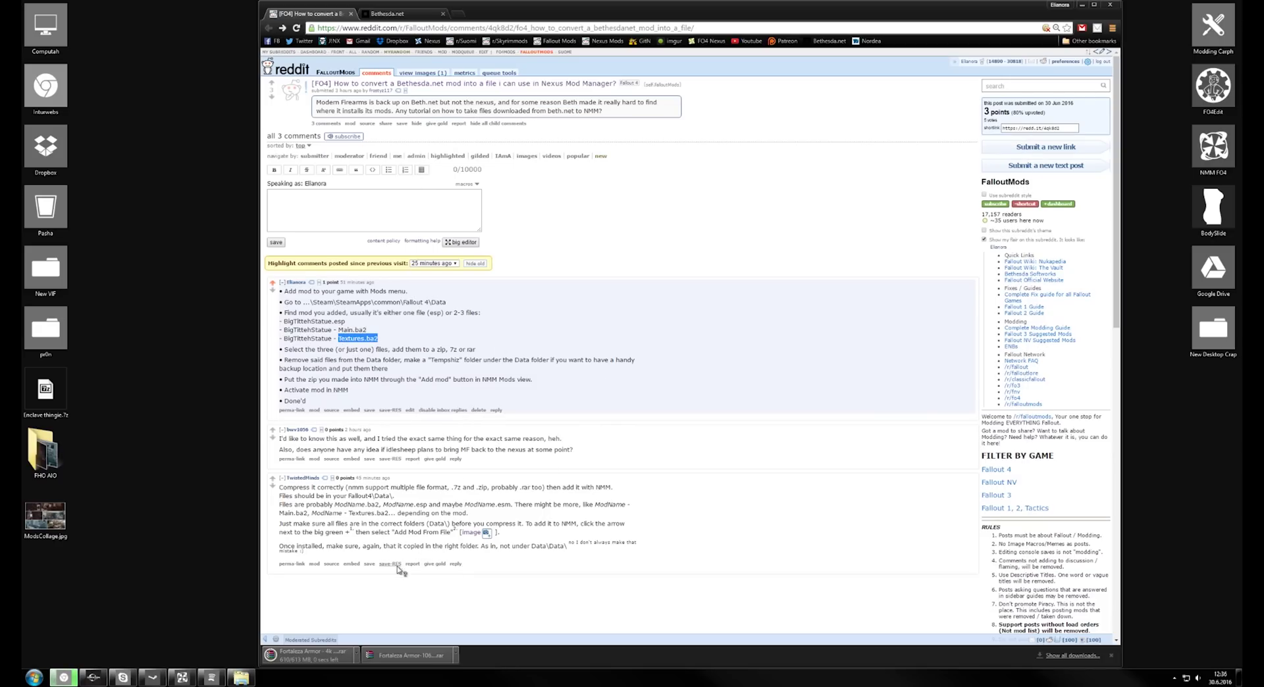
click(243, 678)
click(550, 286)
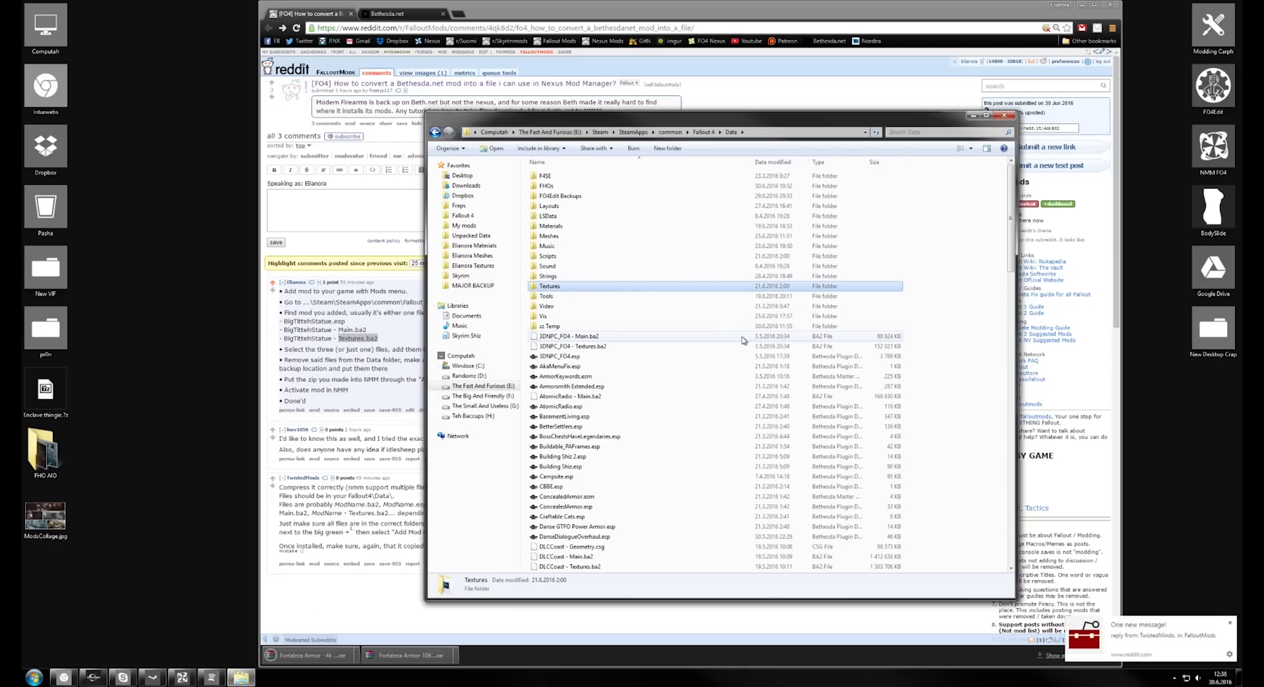
click(1230, 623)
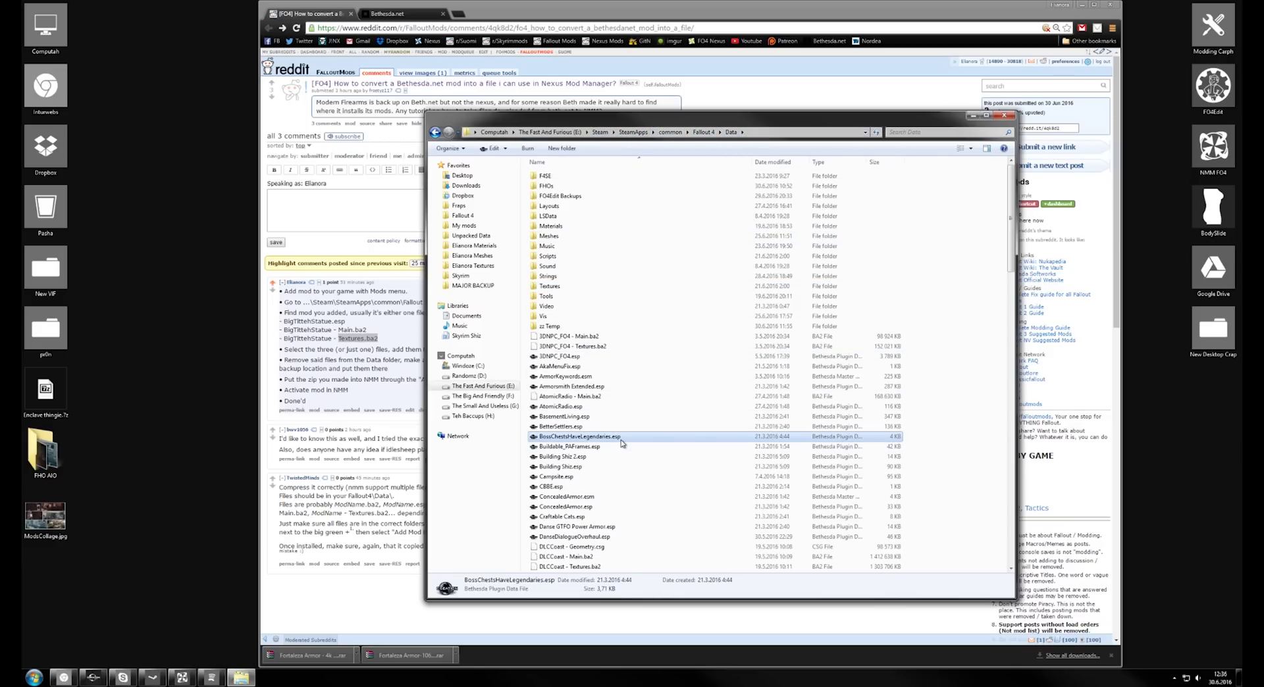
click(641, 517)
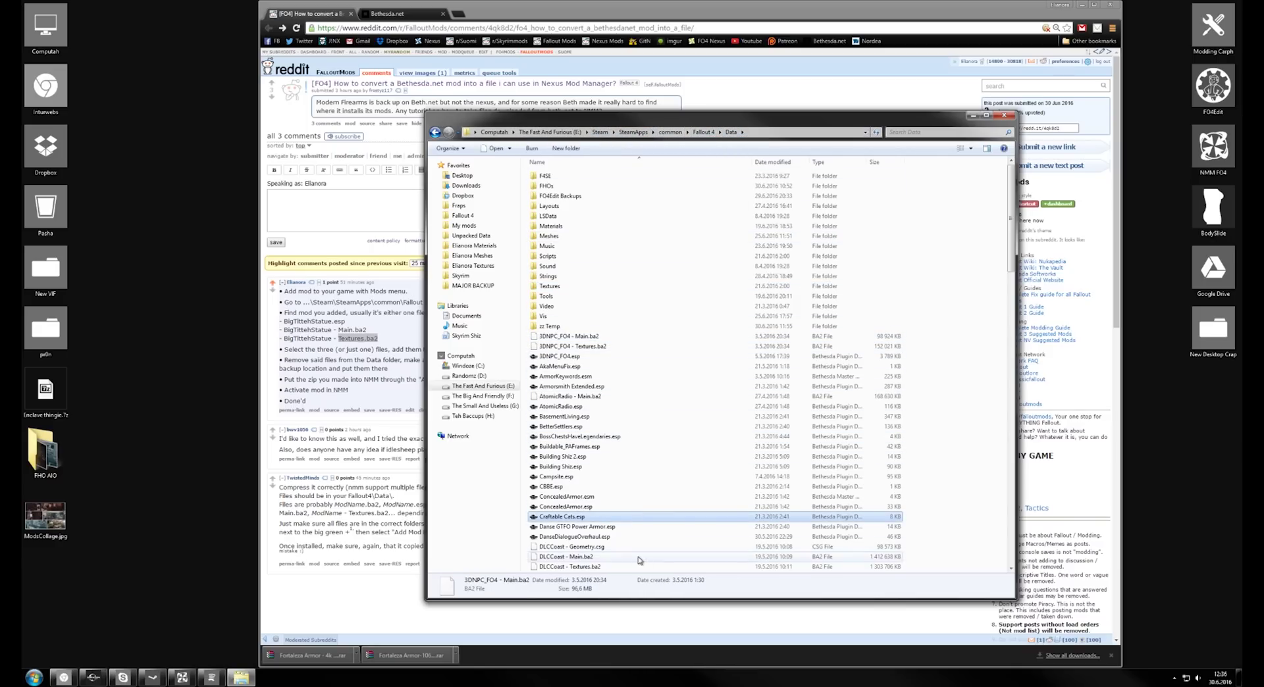
click(641, 366)
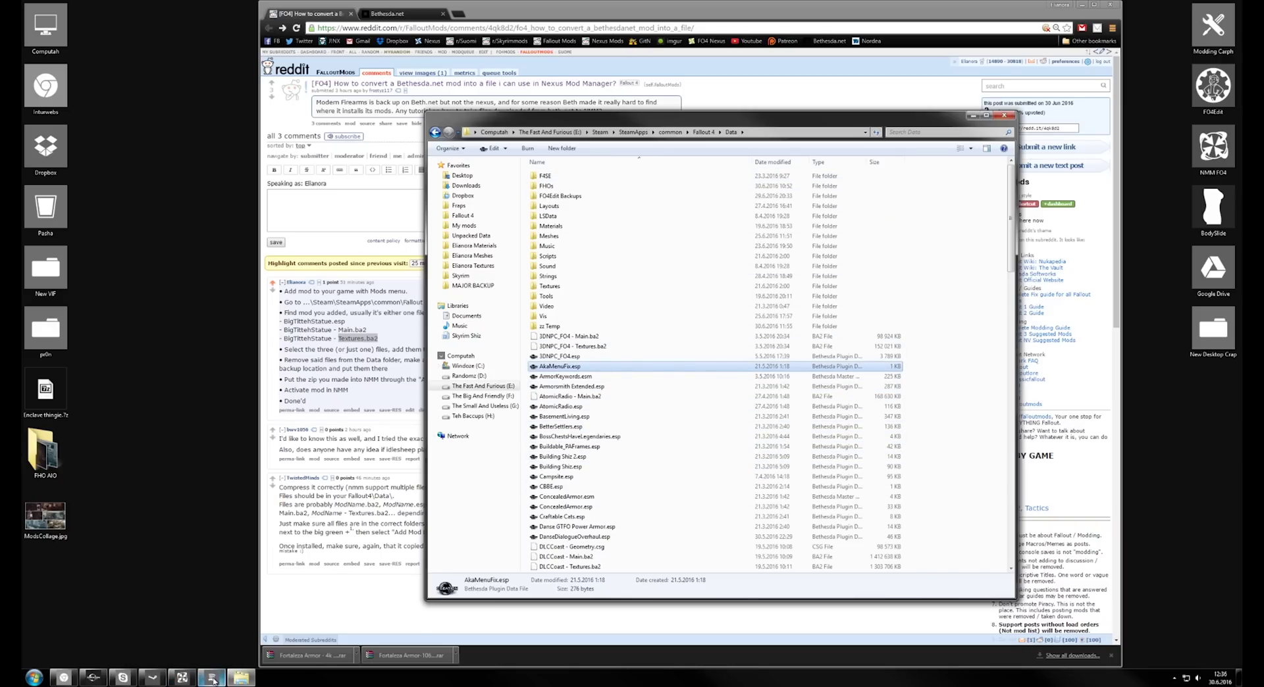
Step: Review Nexus Mod Manager's plugin list, then return to the Bethesda.net Fallout 4 mods page
click(182, 677)
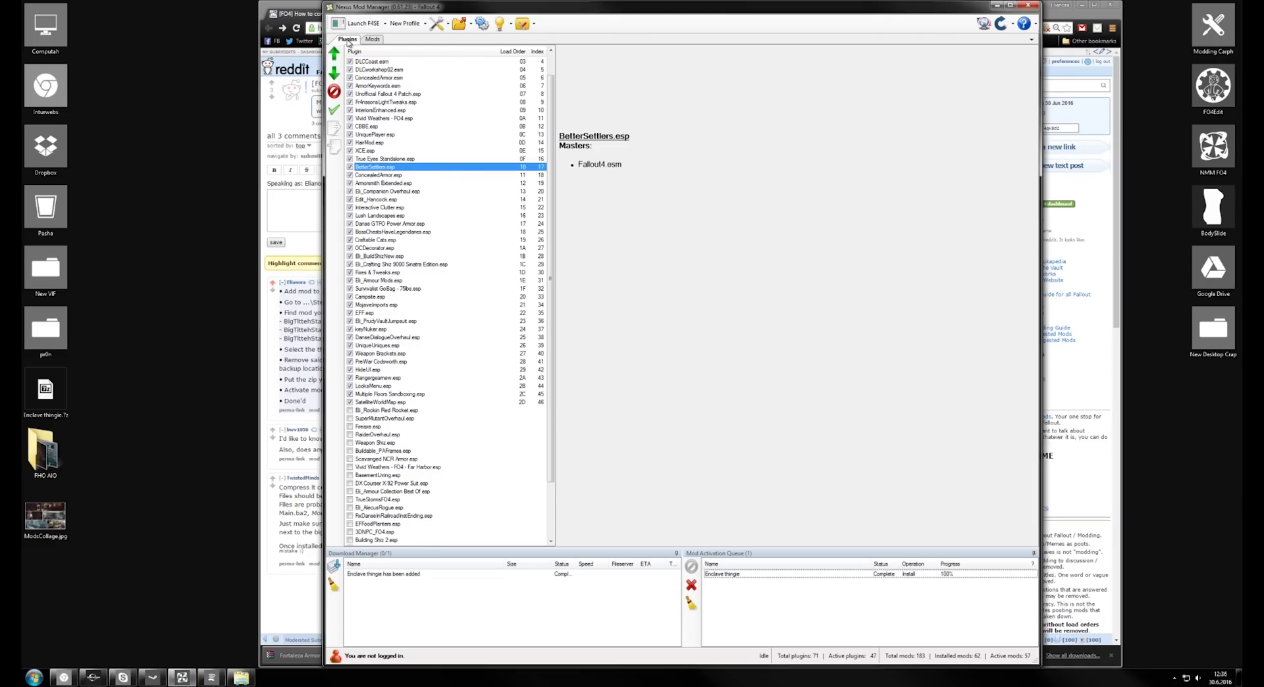
click(462, 104)
scroll(435, 309, down, 3)
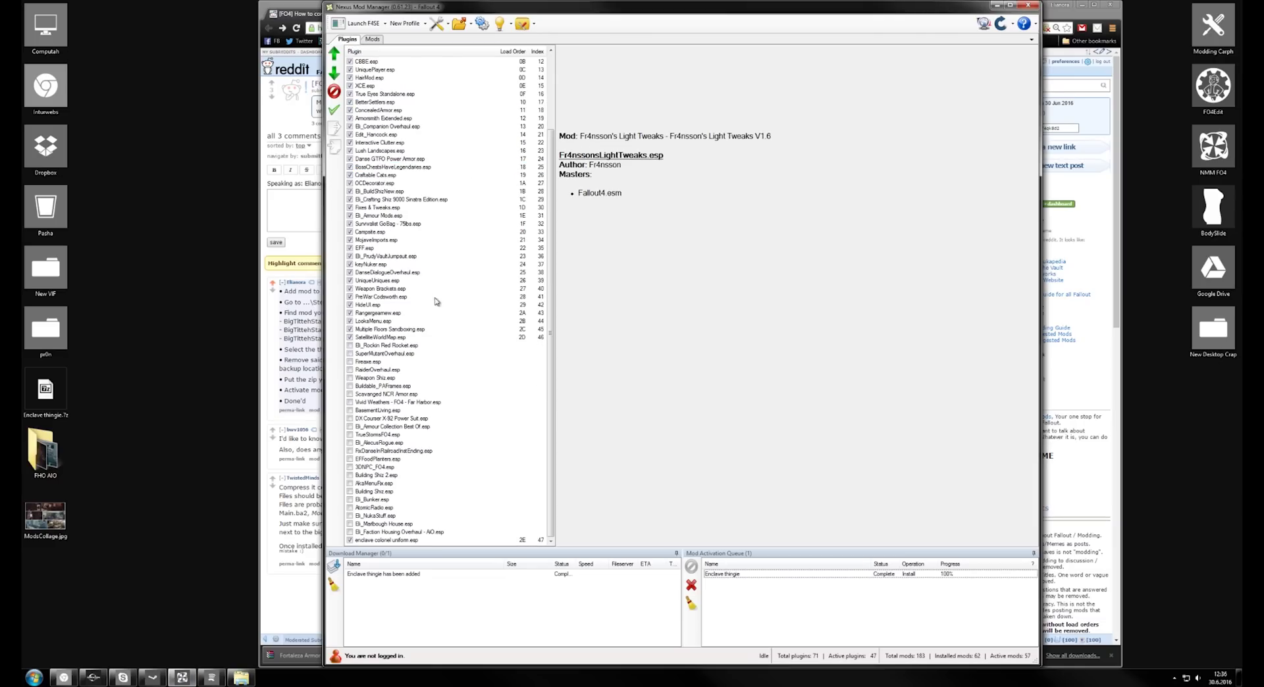
scroll(474, 343, up, 4)
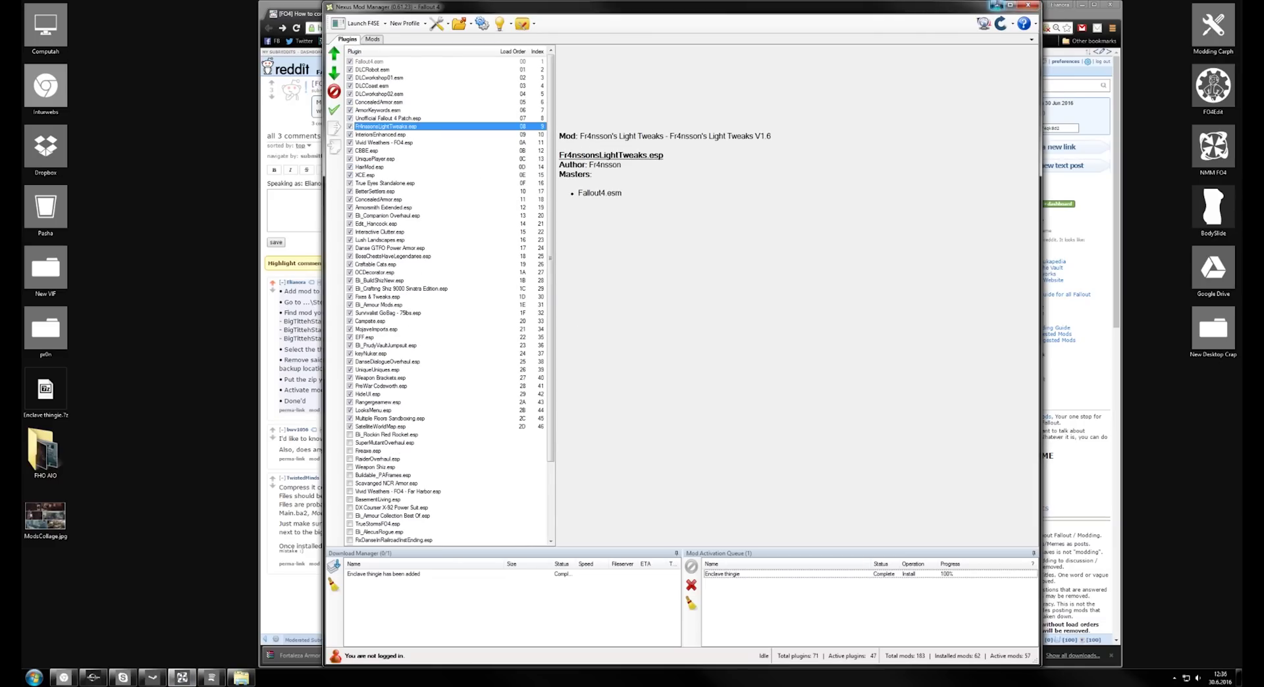
click(997, 5)
click(422, 14)
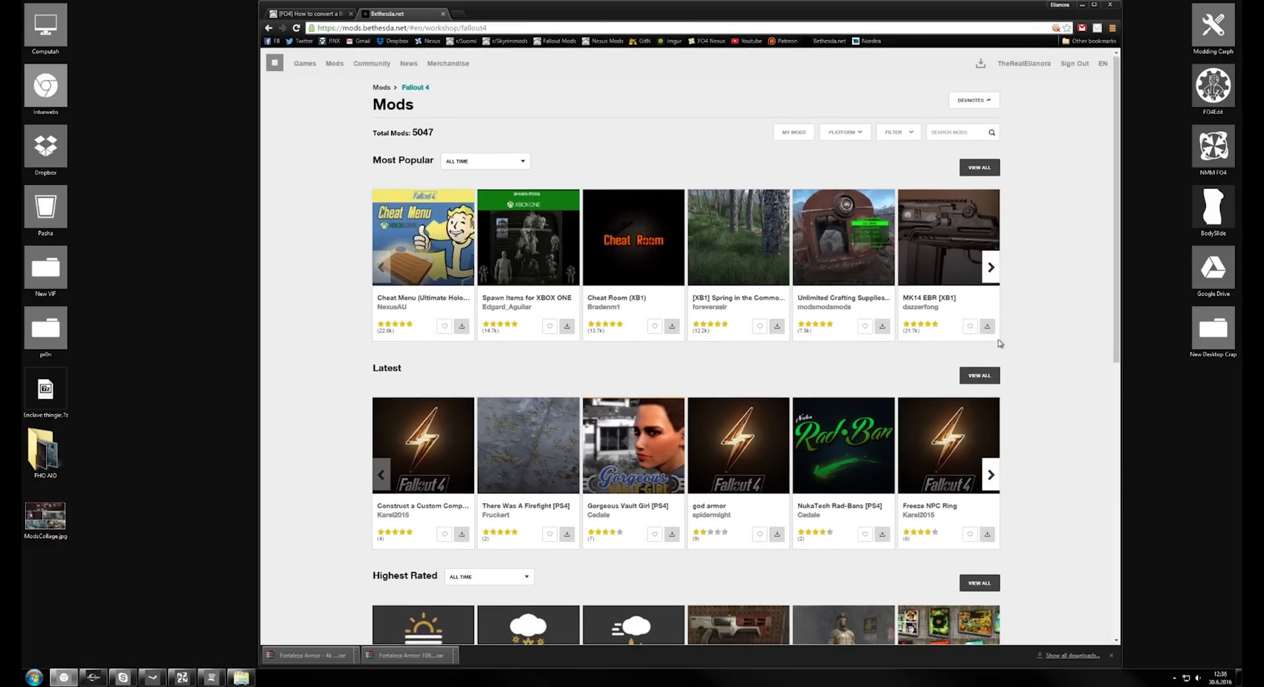
Step: Open the Enclave Colonel Uniform page from Highest Rated in a new tab
scroll(1021, 346, down, 4)
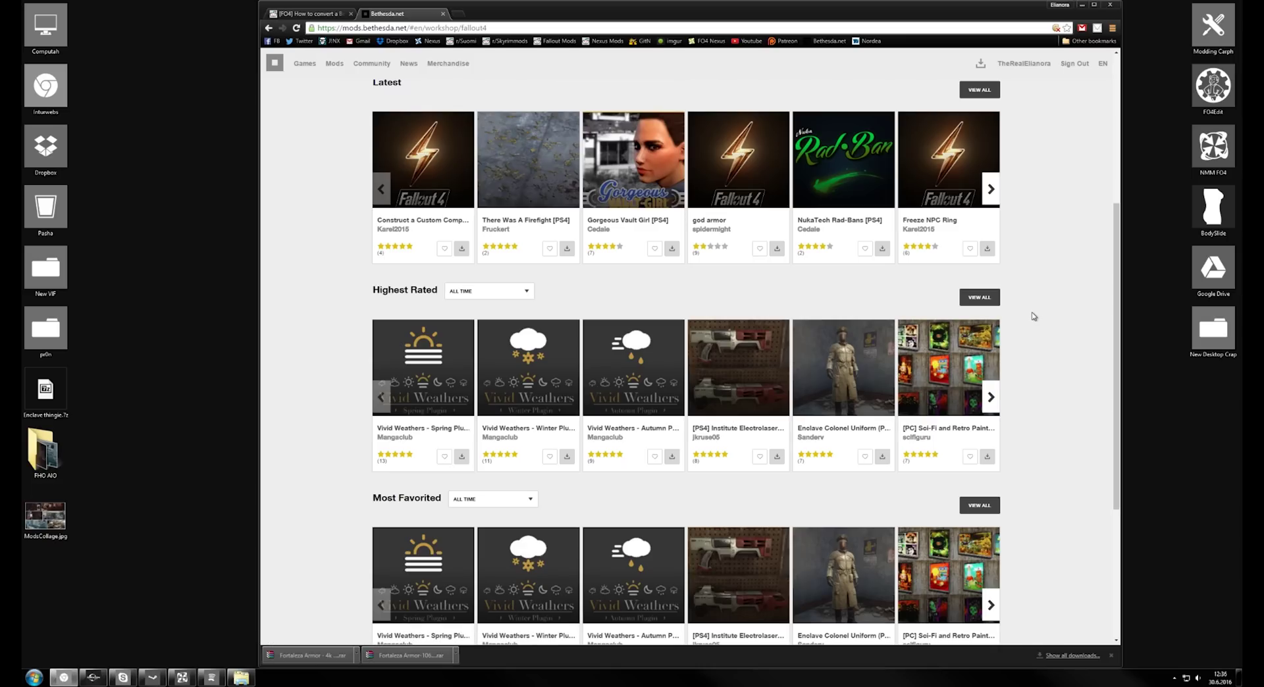
right_click(852, 364)
click(882, 371)
click(478, 18)
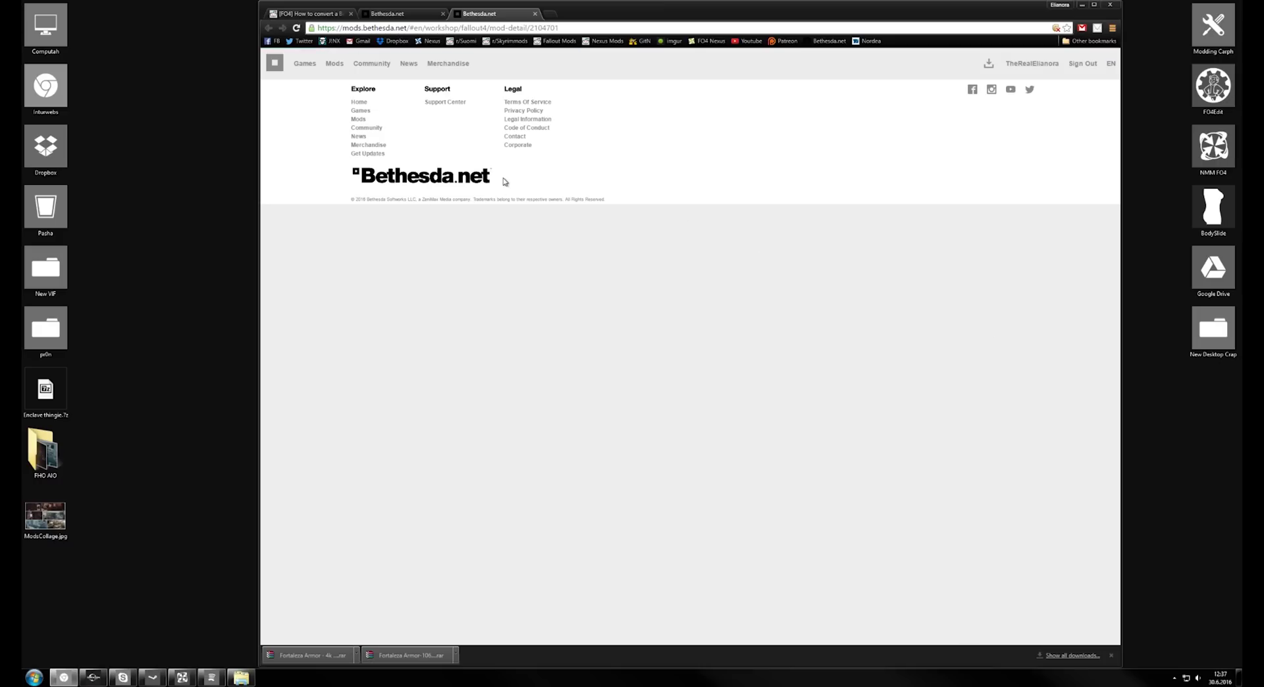
Step: Reload the mod page and add Enclave Colonel Uniform to the library
click(533, 28)
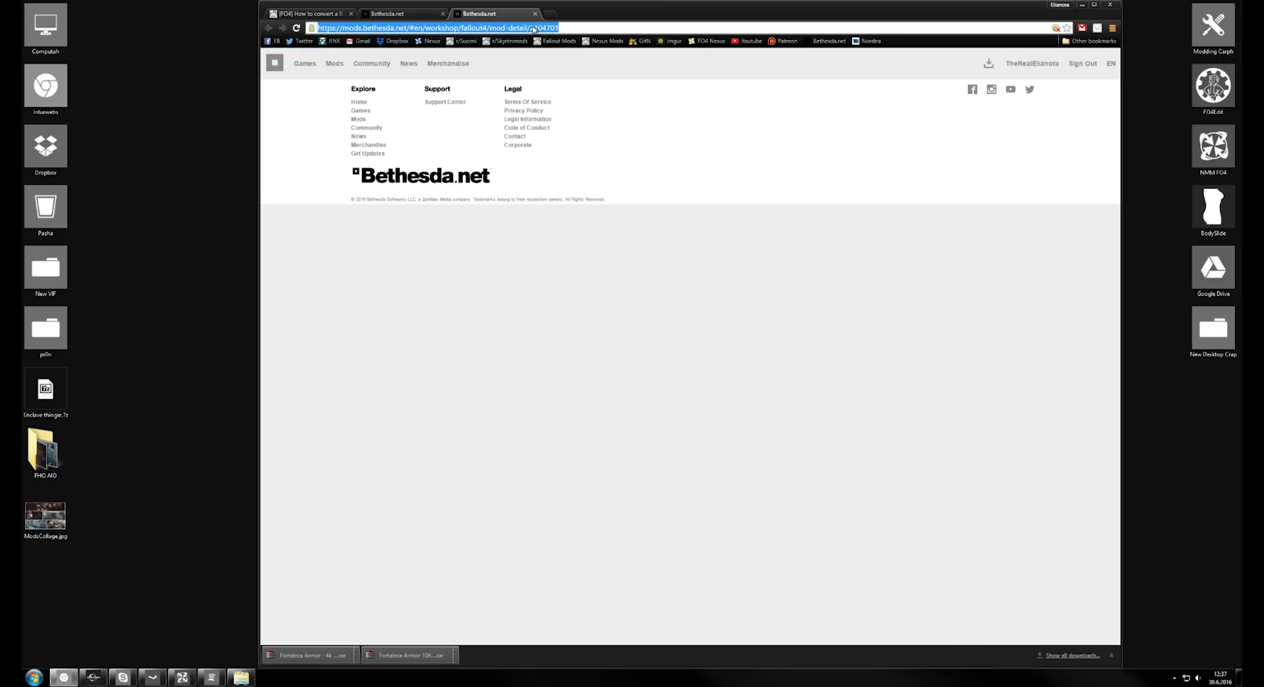
key(Return)
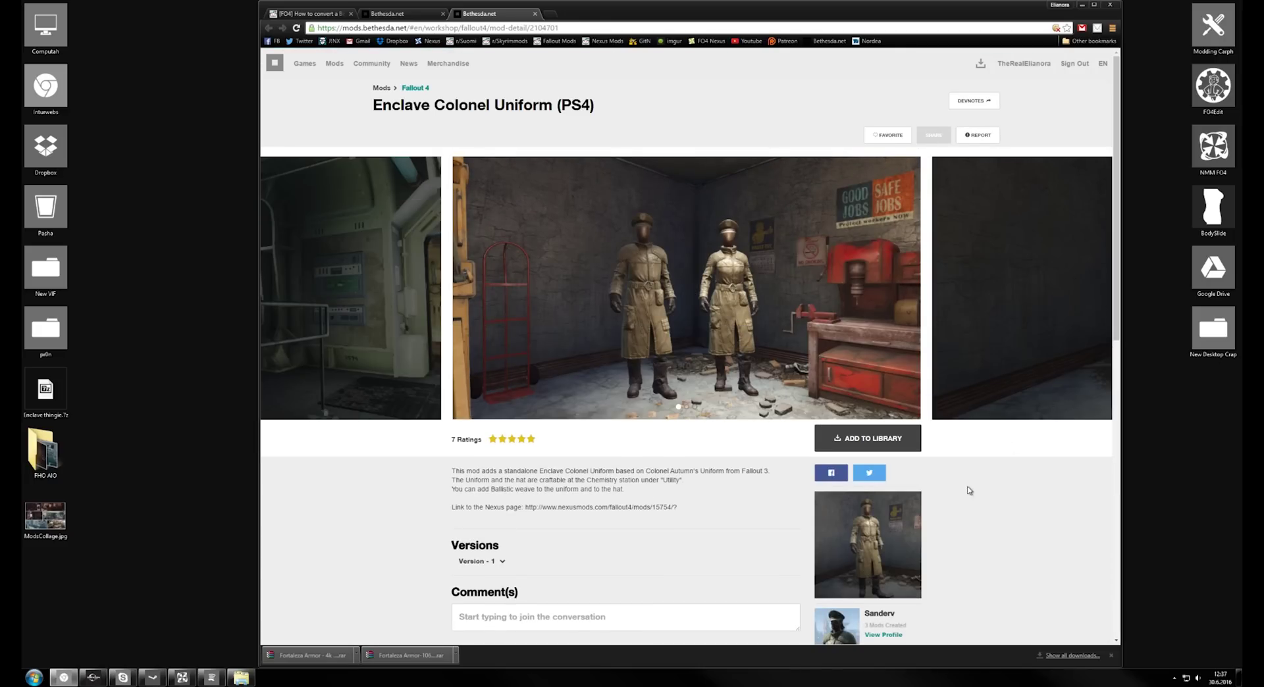
click(859, 441)
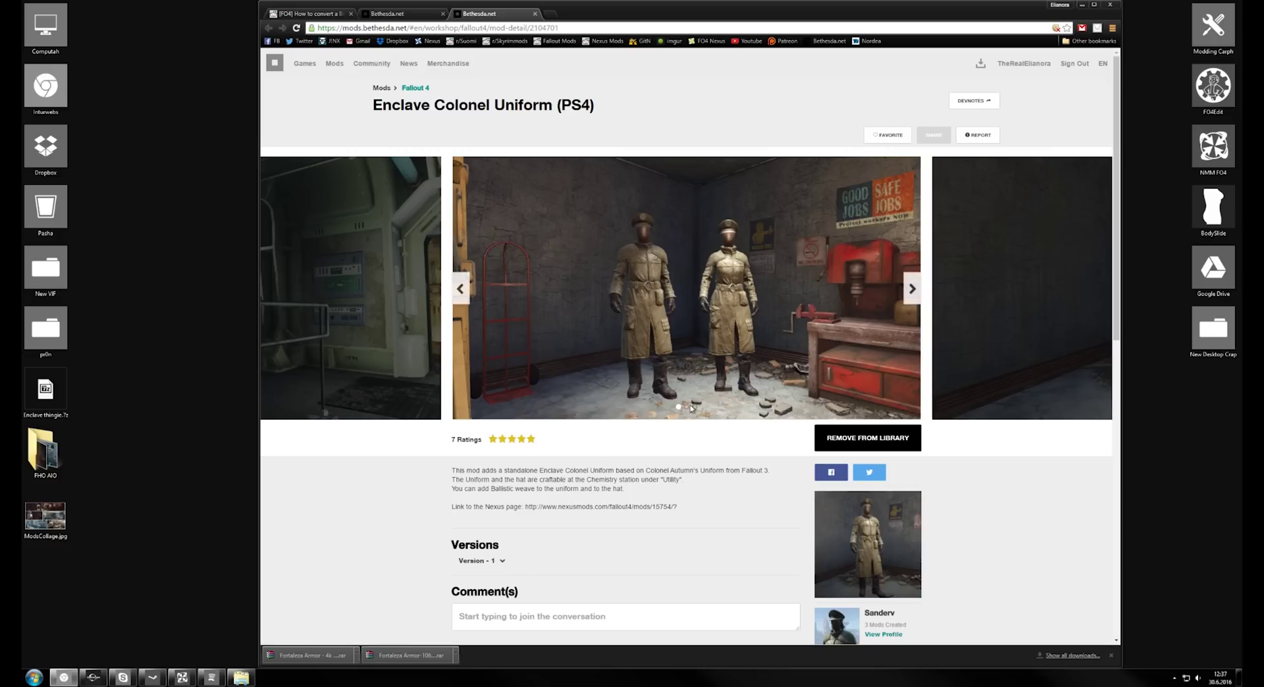
key(super)
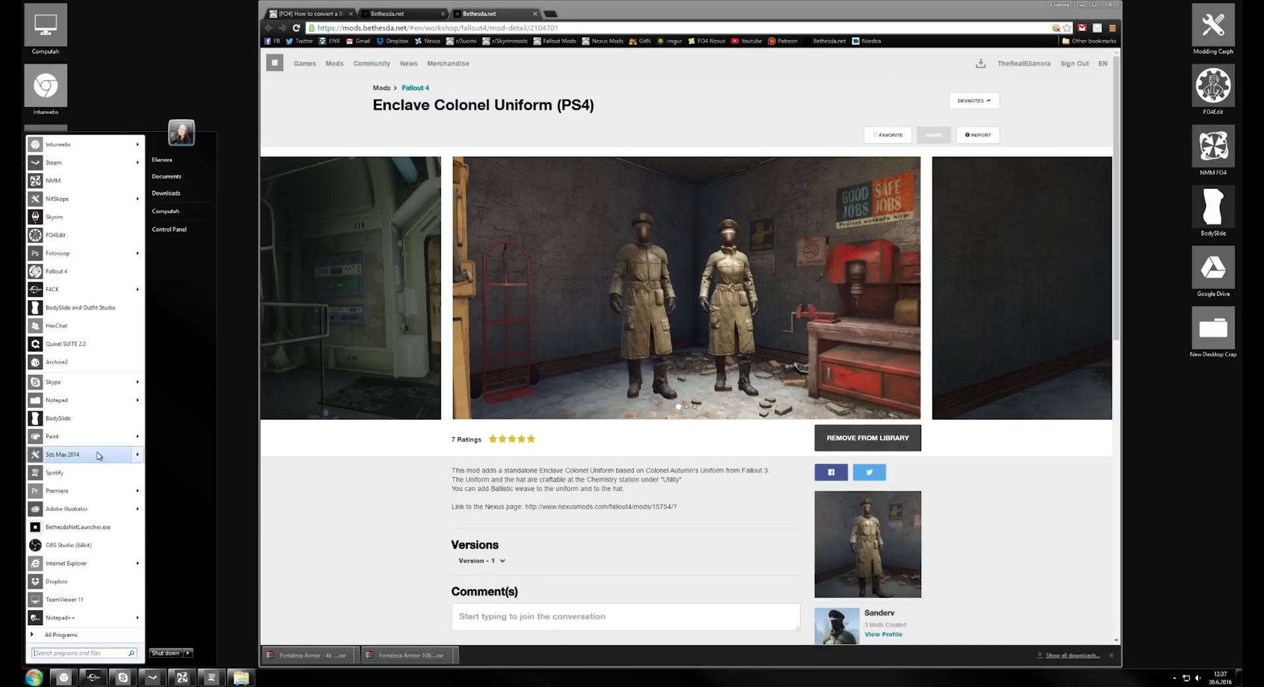
Step: Launch Fallout 4, skip the intro and title screen, and choose MODS from the main menu
click(66, 272)
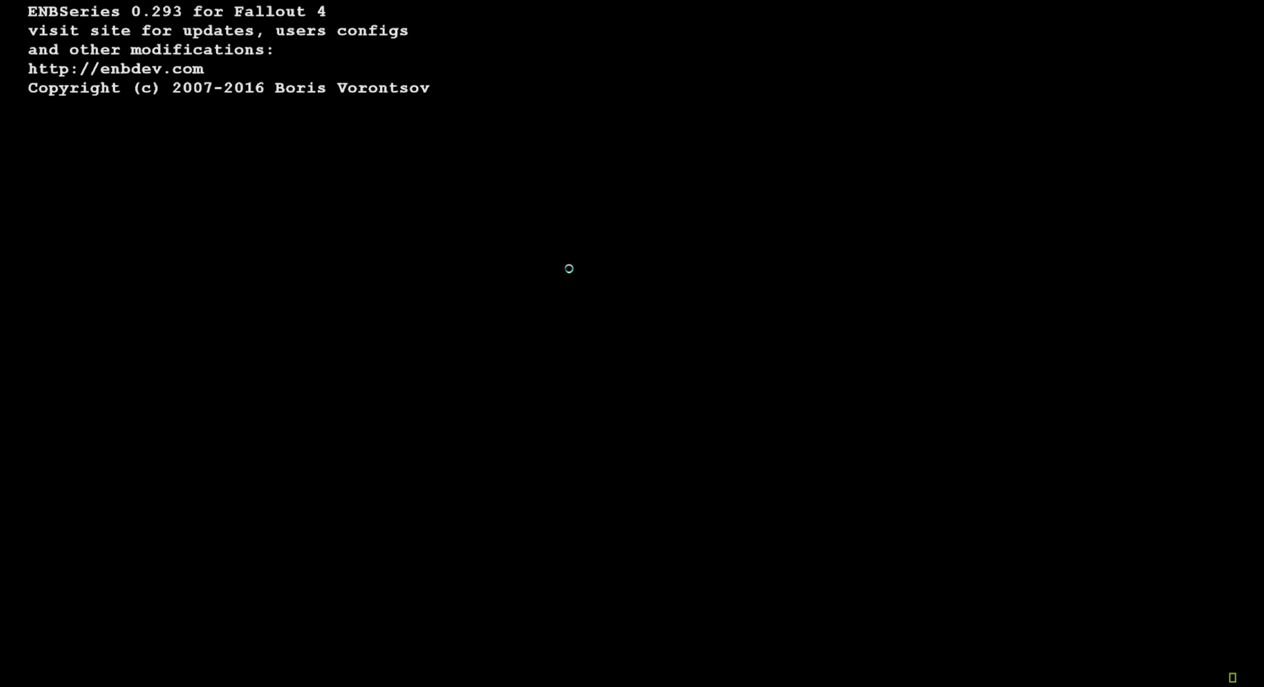
key(space)
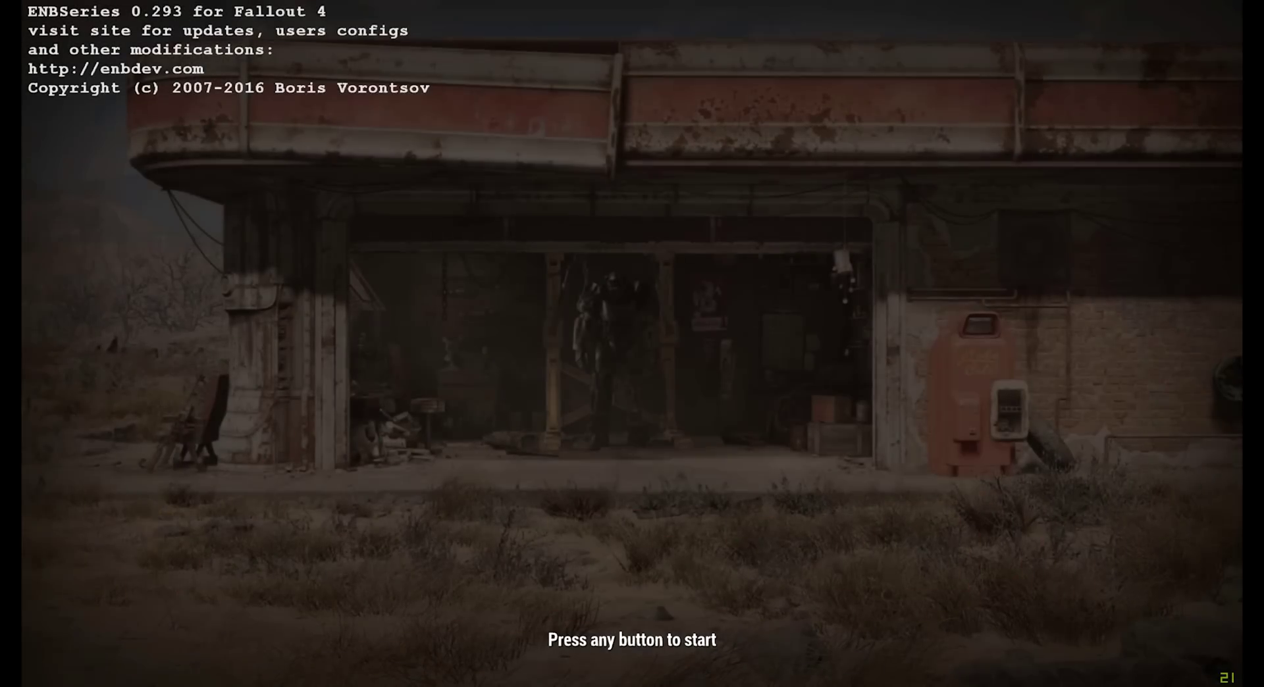
key(space)
key(Down)
key(Down)
key(Down)
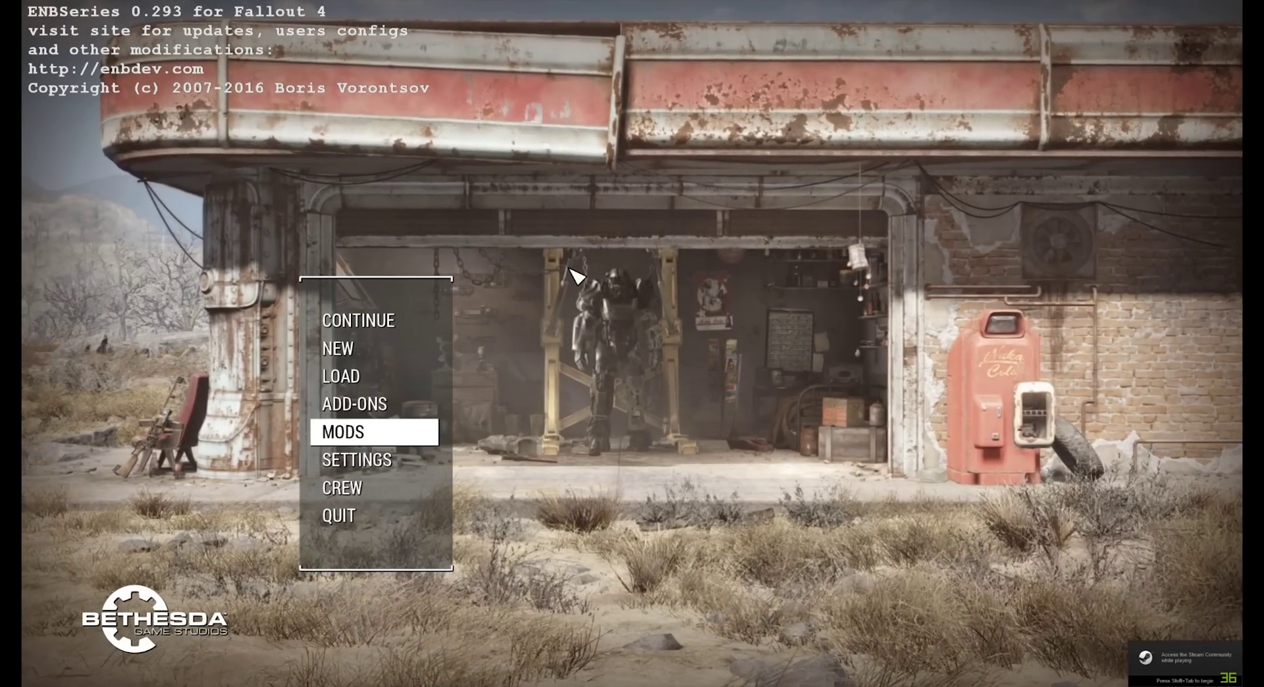
key(Return)
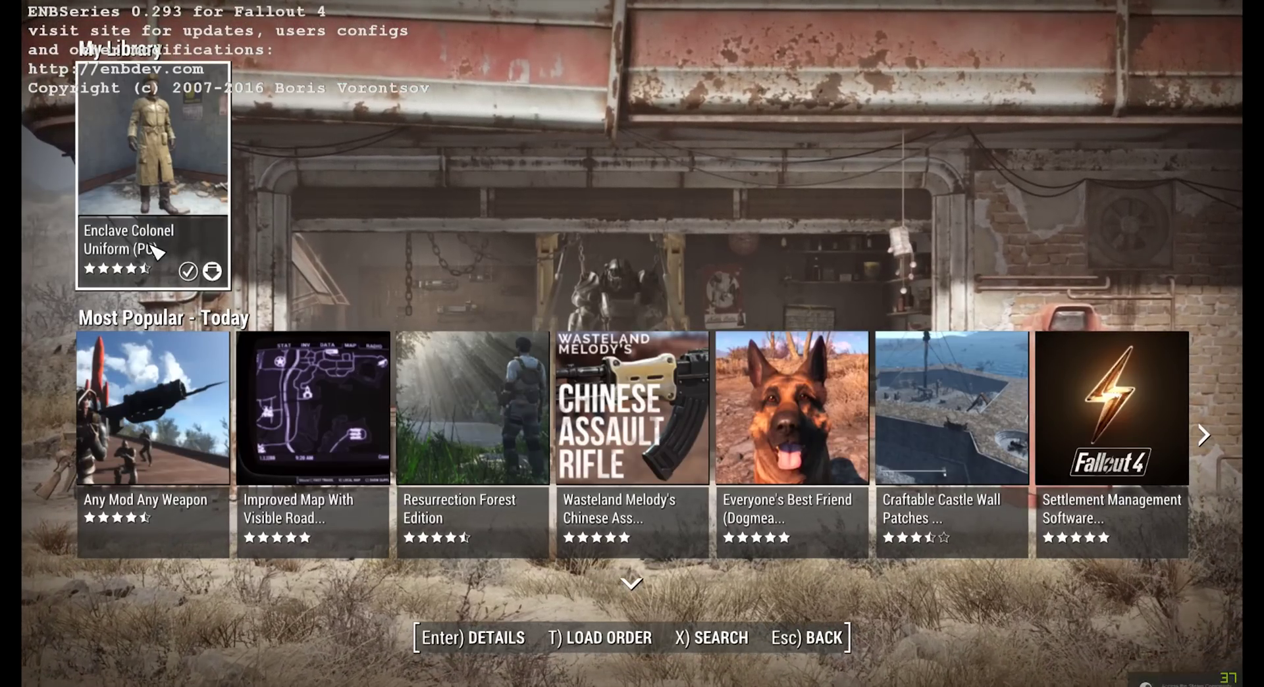
Step: Delete the Enclave Colonel Uniform mod, confirm Yes, and download it again
click(156, 249)
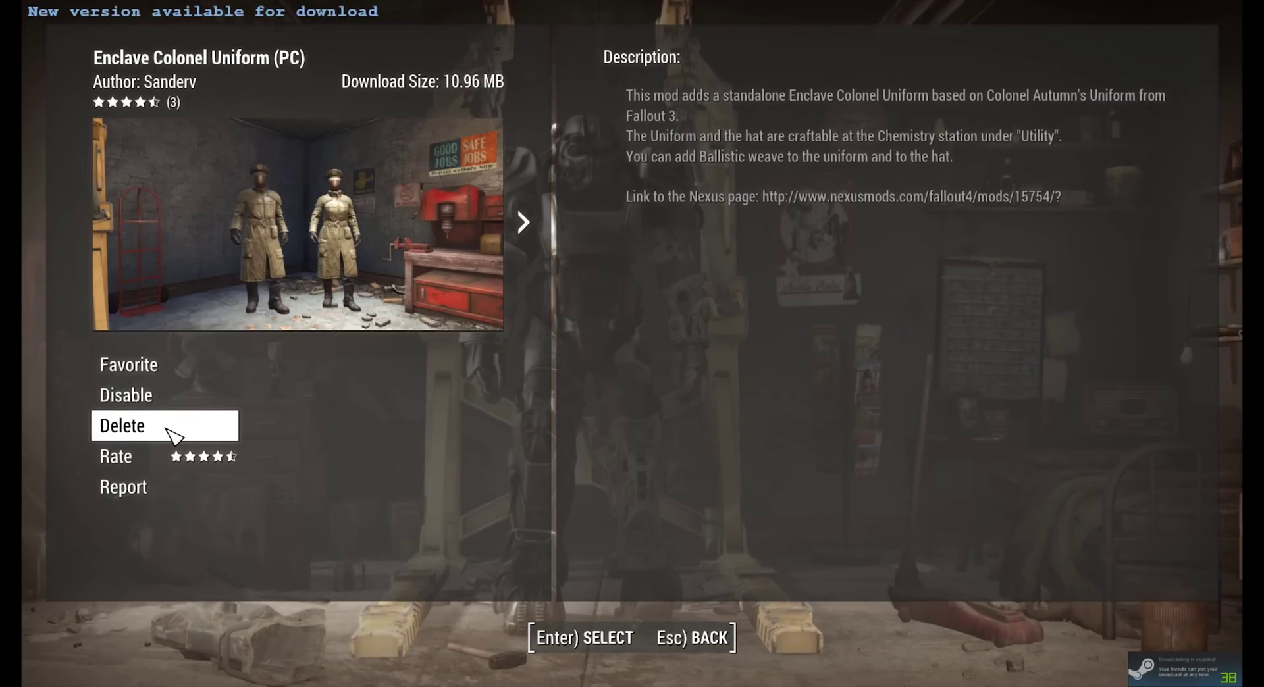
click(170, 432)
click(609, 395)
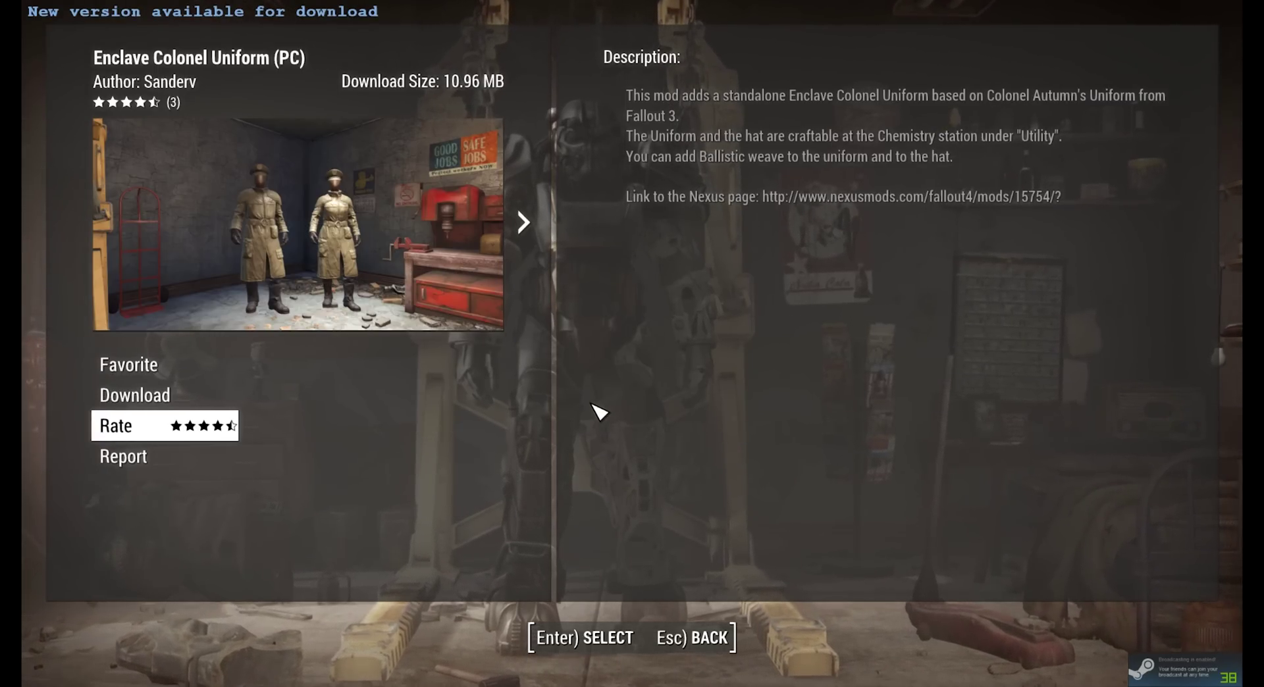
click(217, 397)
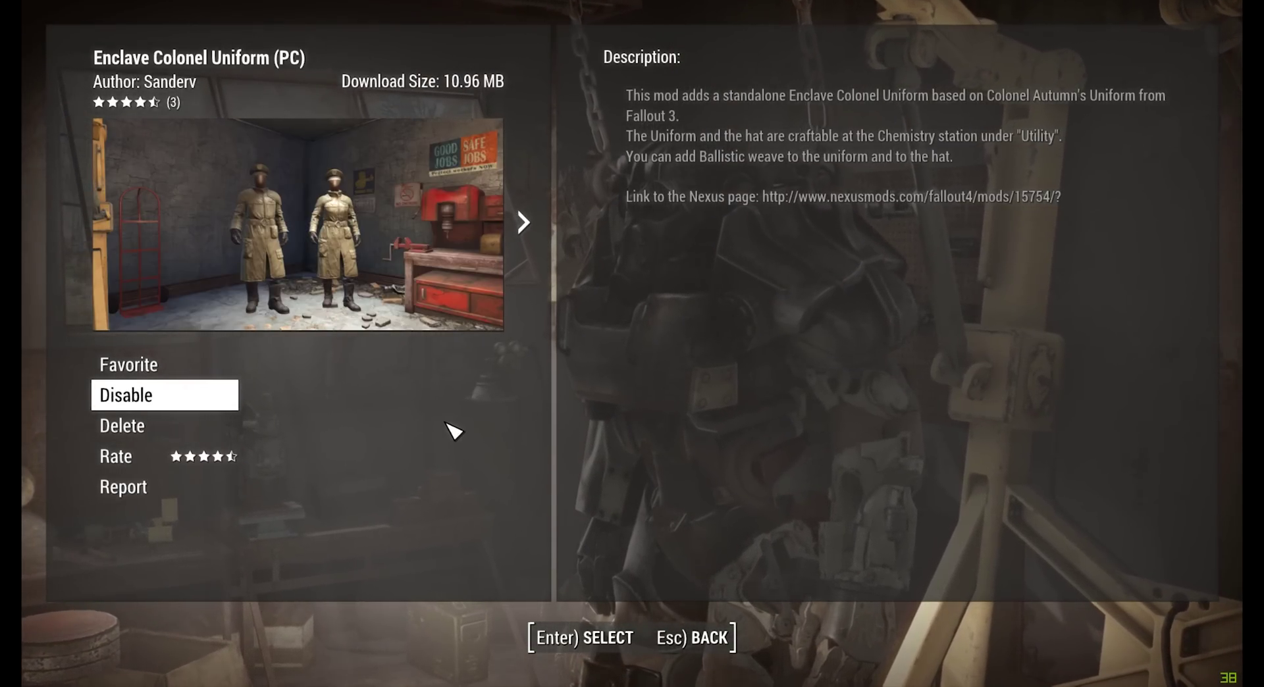
Step: Select the three new enclave colonel uniform files in the Fallout 4 Data folder
key(alt+Tab)
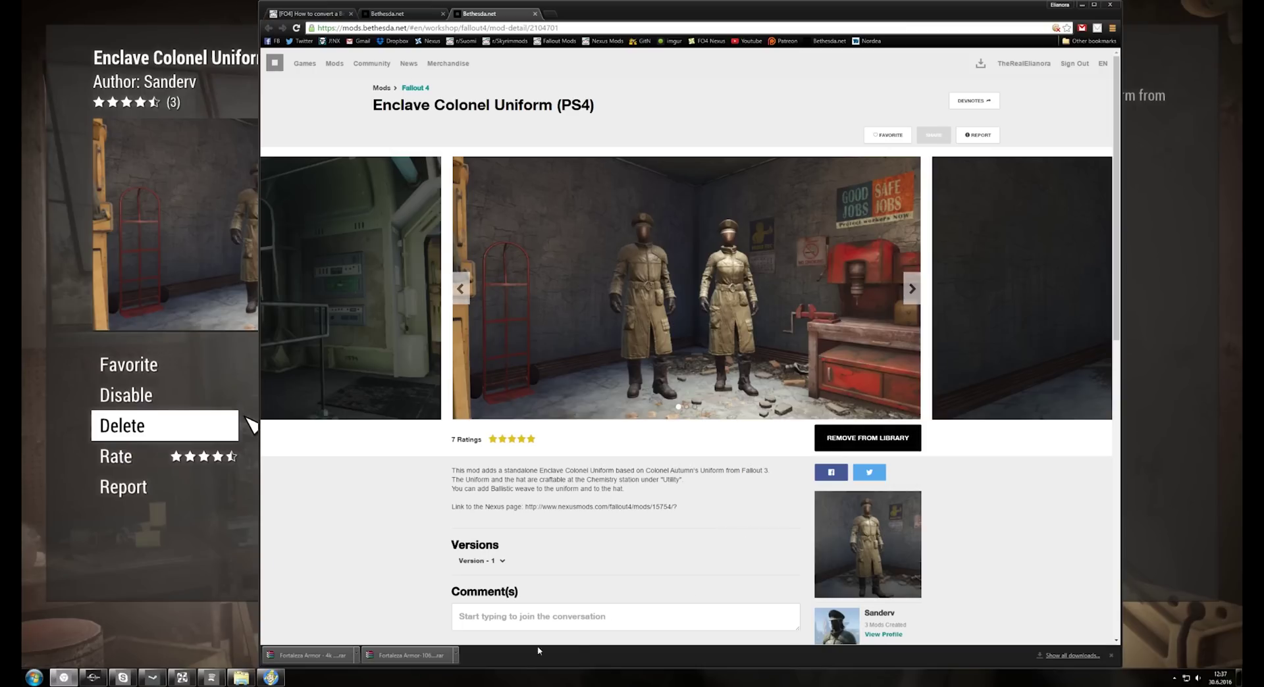
click(241, 677)
scroll(622, 369, down, 6)
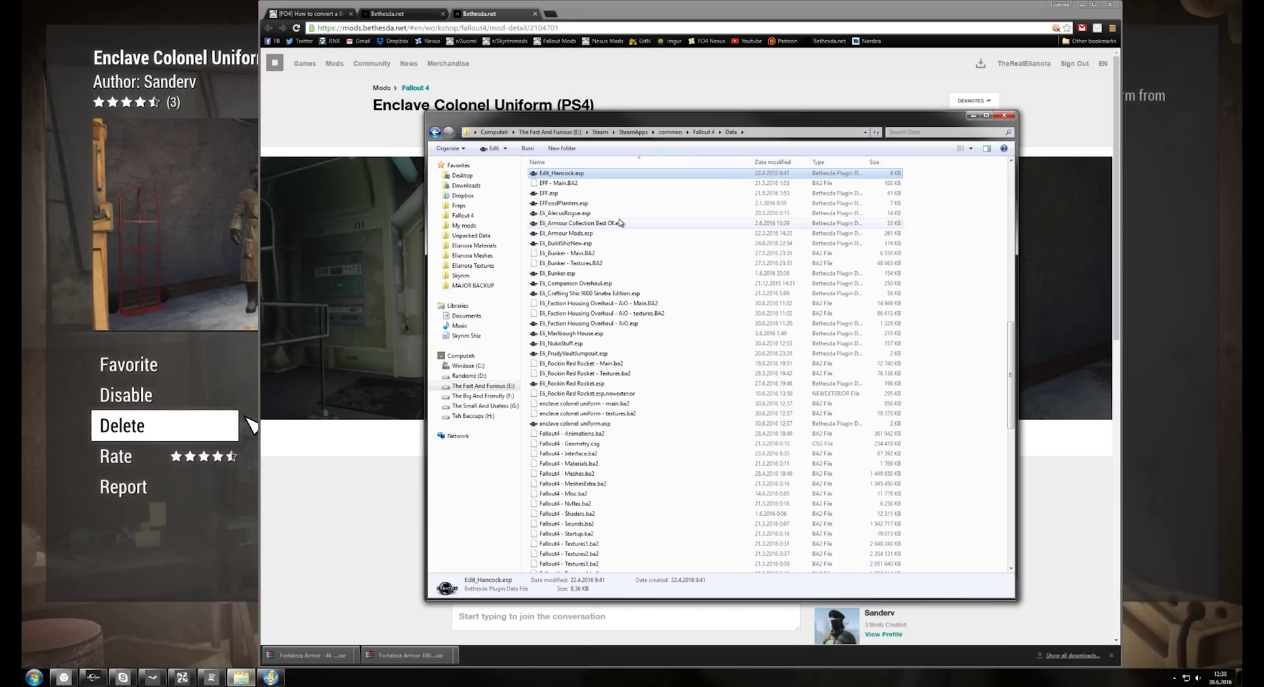
click(618, 403)
shift+click(621, 425)
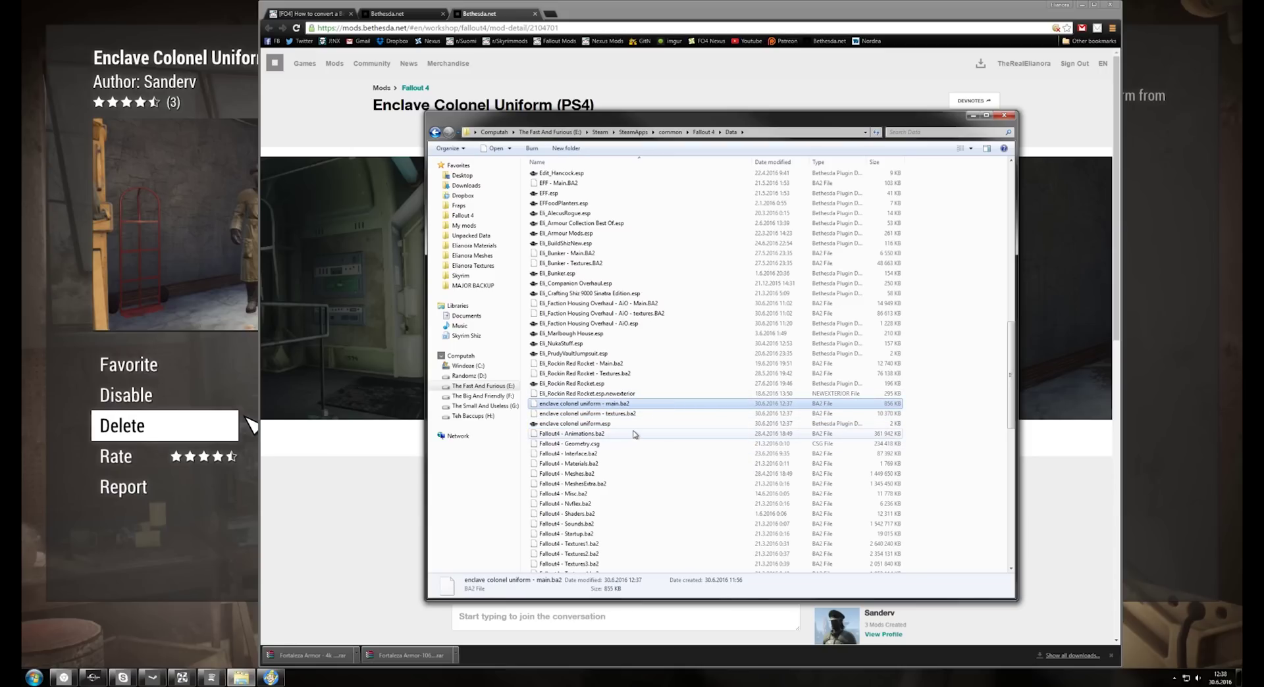
Step: Use 7-Zip's Add to archive on the three enclave files and name the archive Enclave
right_click(568, 419)
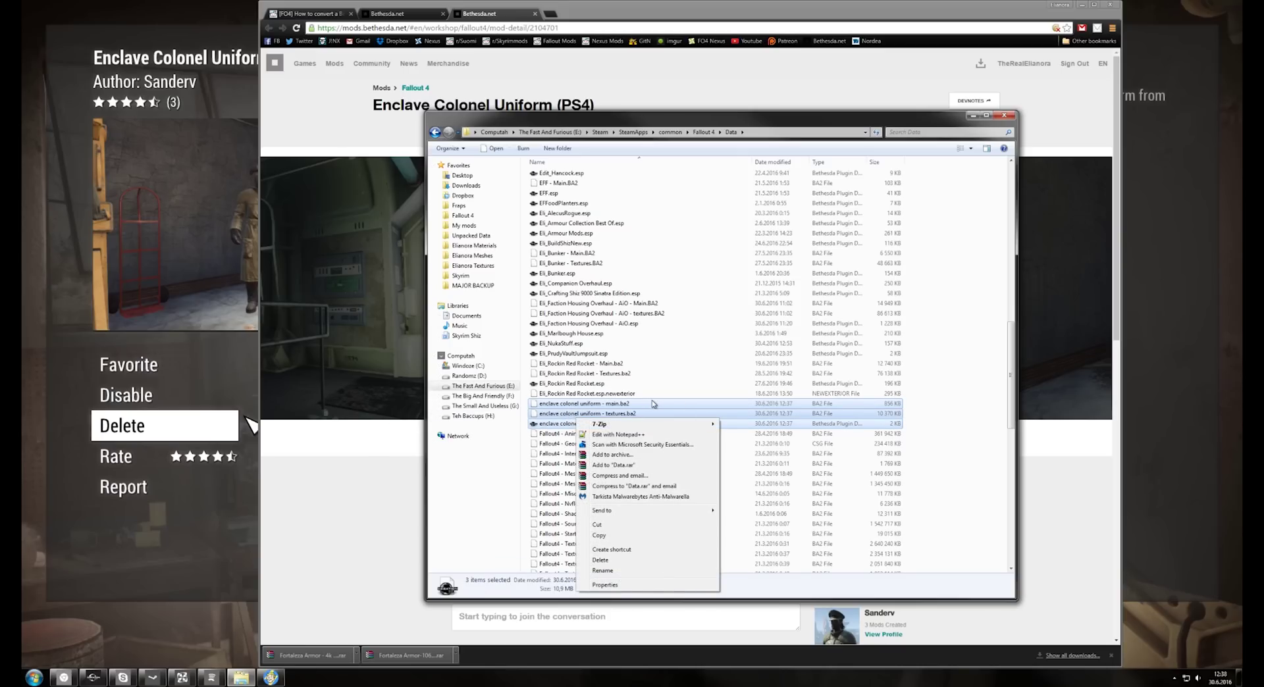
mouse_move(651, 424)
mouse_move(674, 509)
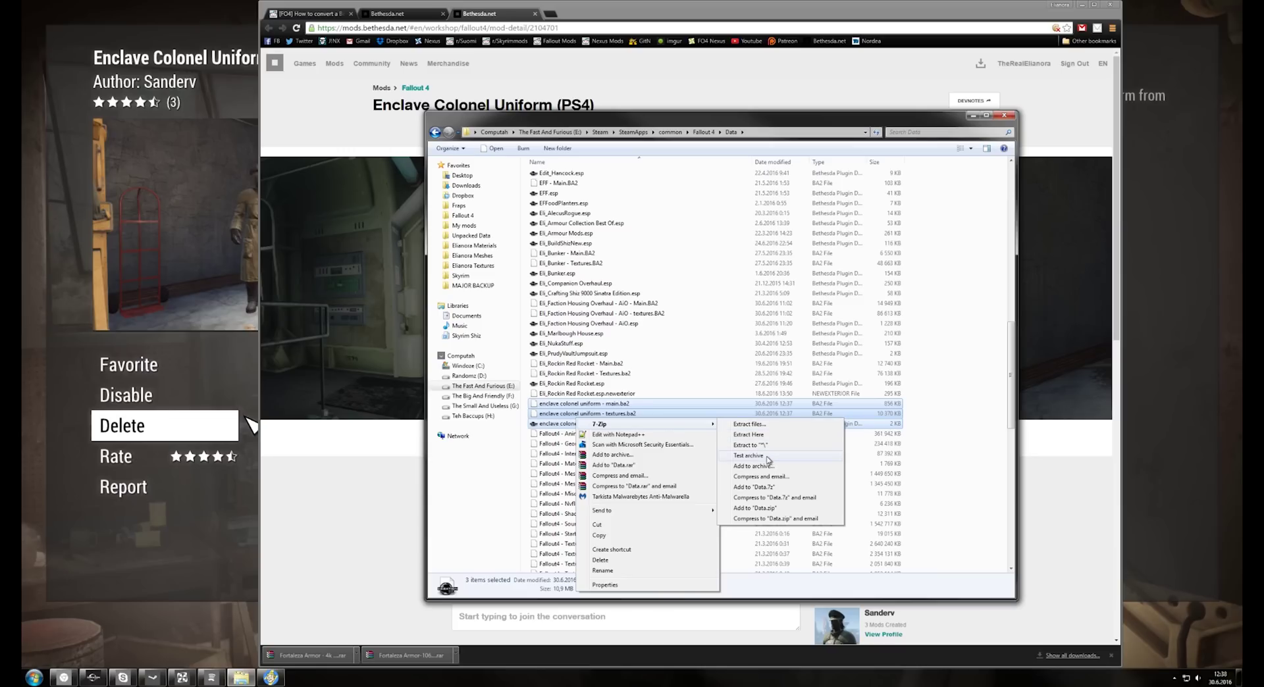
click(773, 469)
text(Enclave)
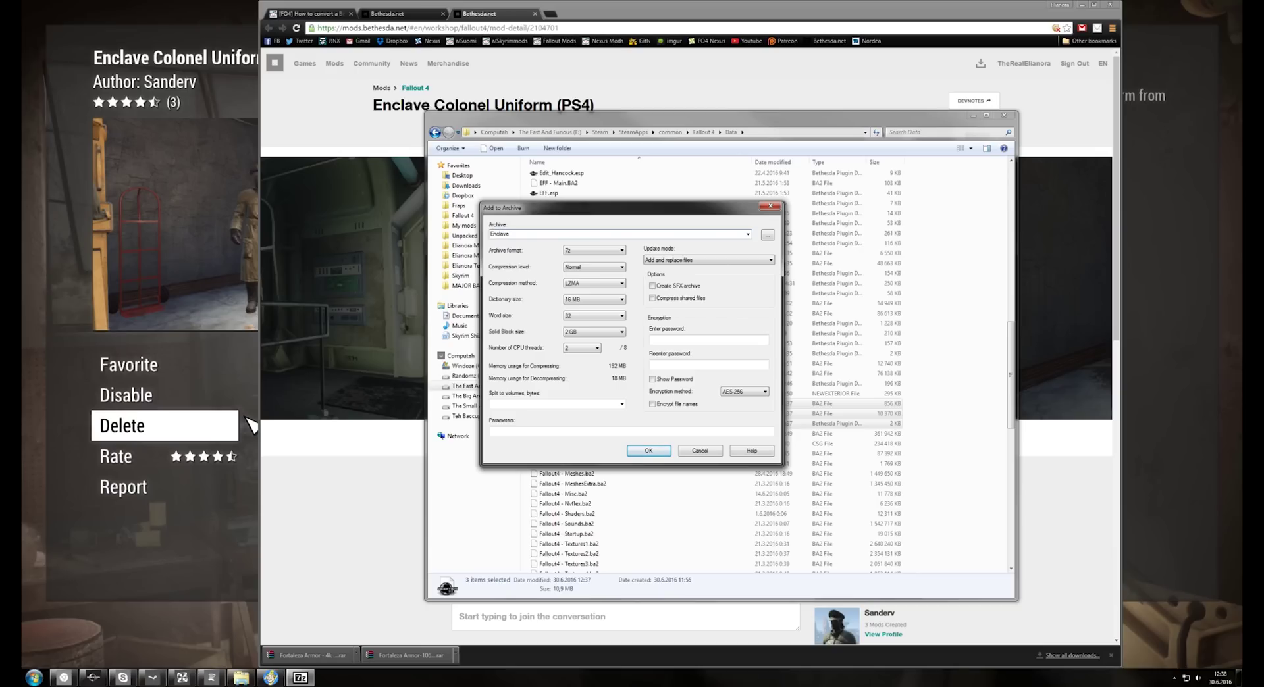
Step: Confirm the dialog to create Enclave.7z (10,637 KB) in the Data folder
key(Return)
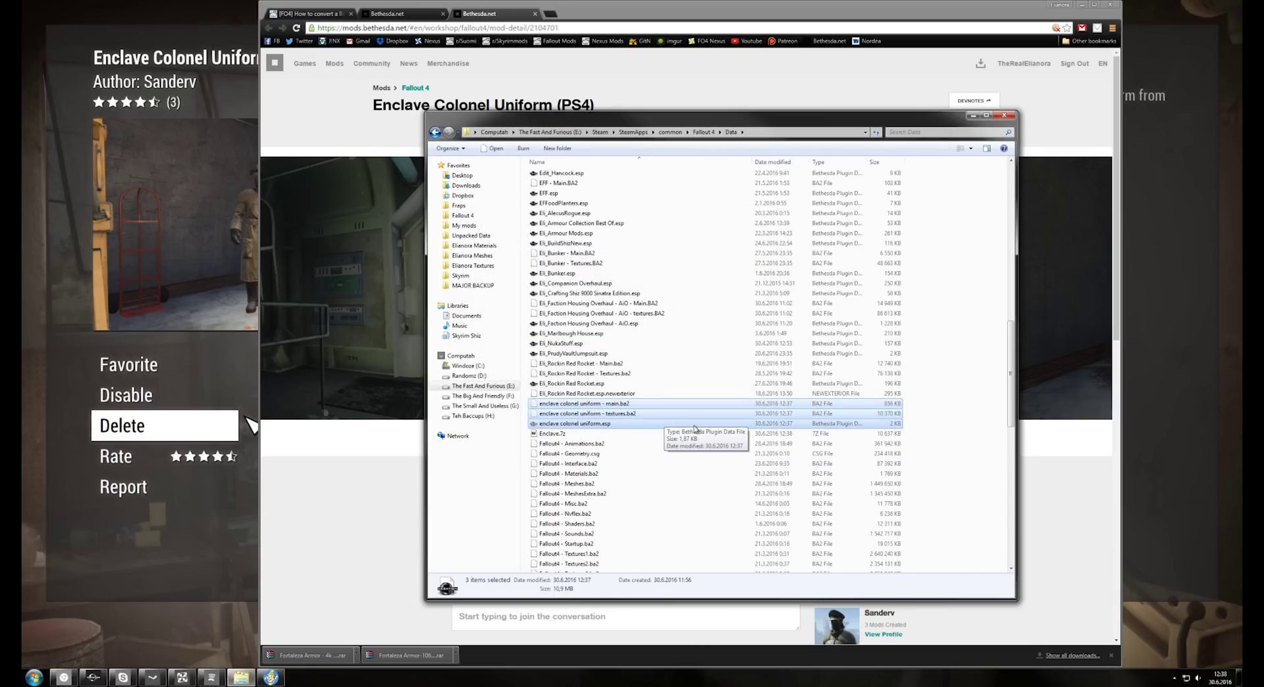
scroll(694, 429, up, 20)
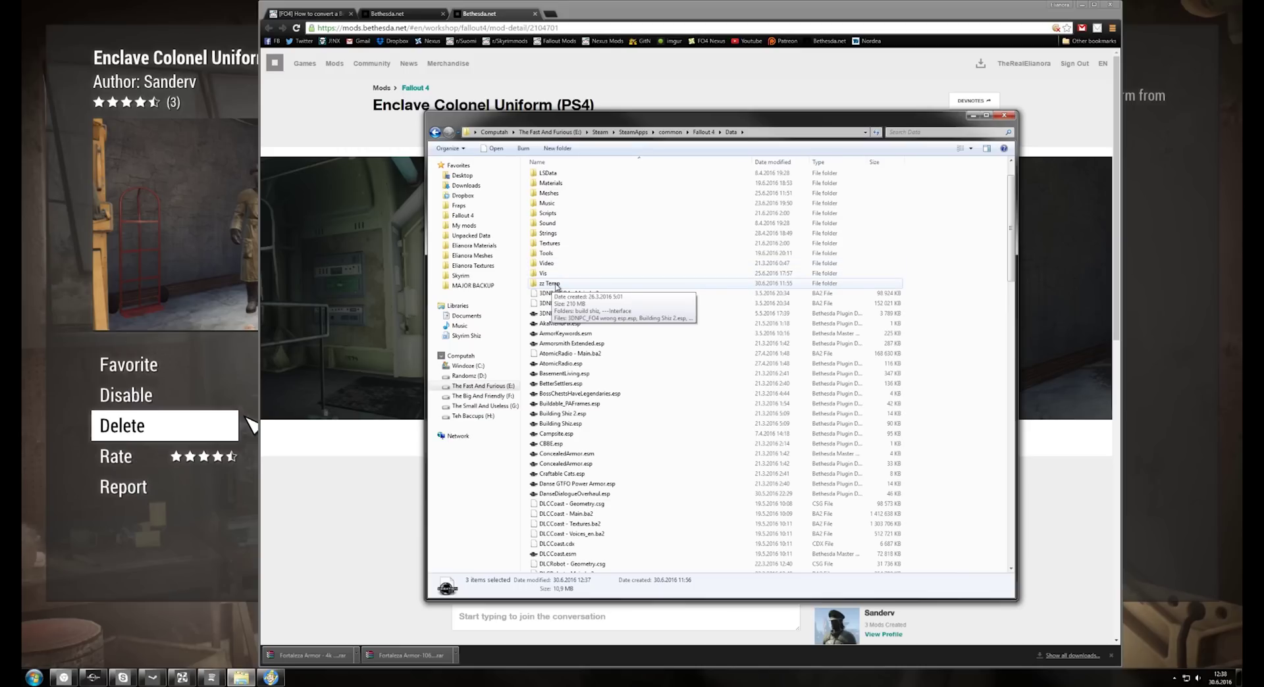
Step: Paste the three enclave files into zz Temp, closing Fallout 4 and choosing Try Again and Move and Replace
double_click(556, 284)
click(592, 276)
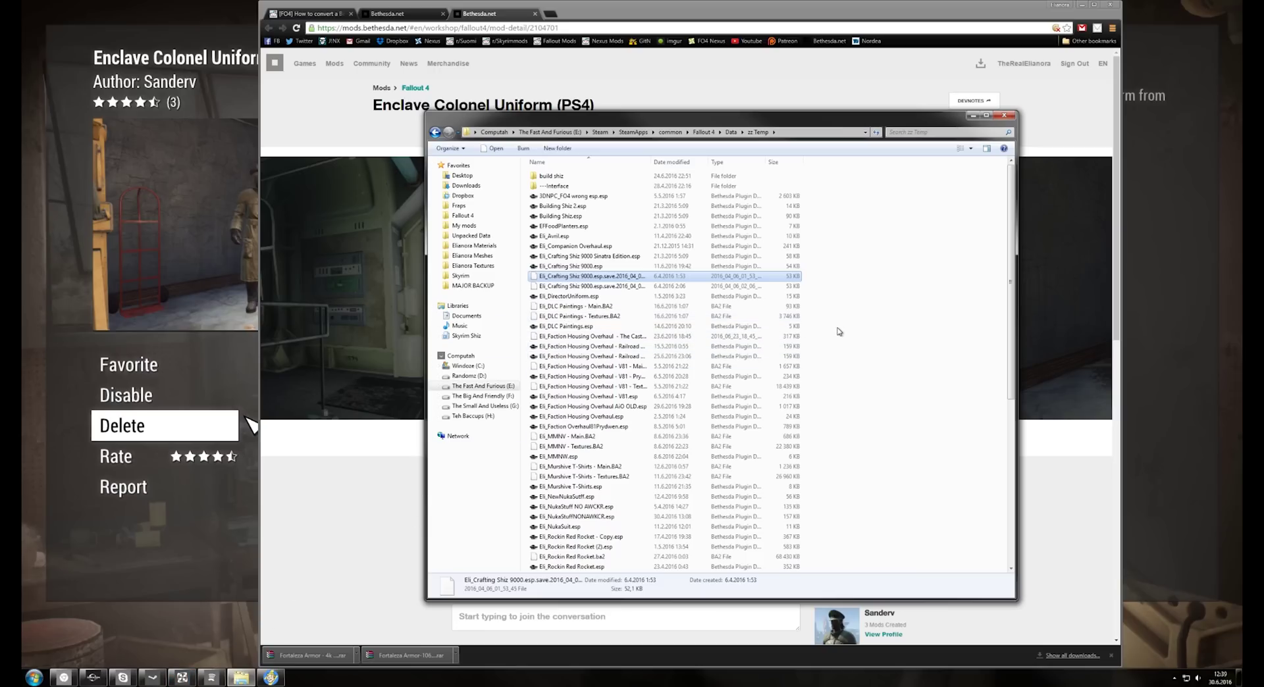
key(ctrl+v)
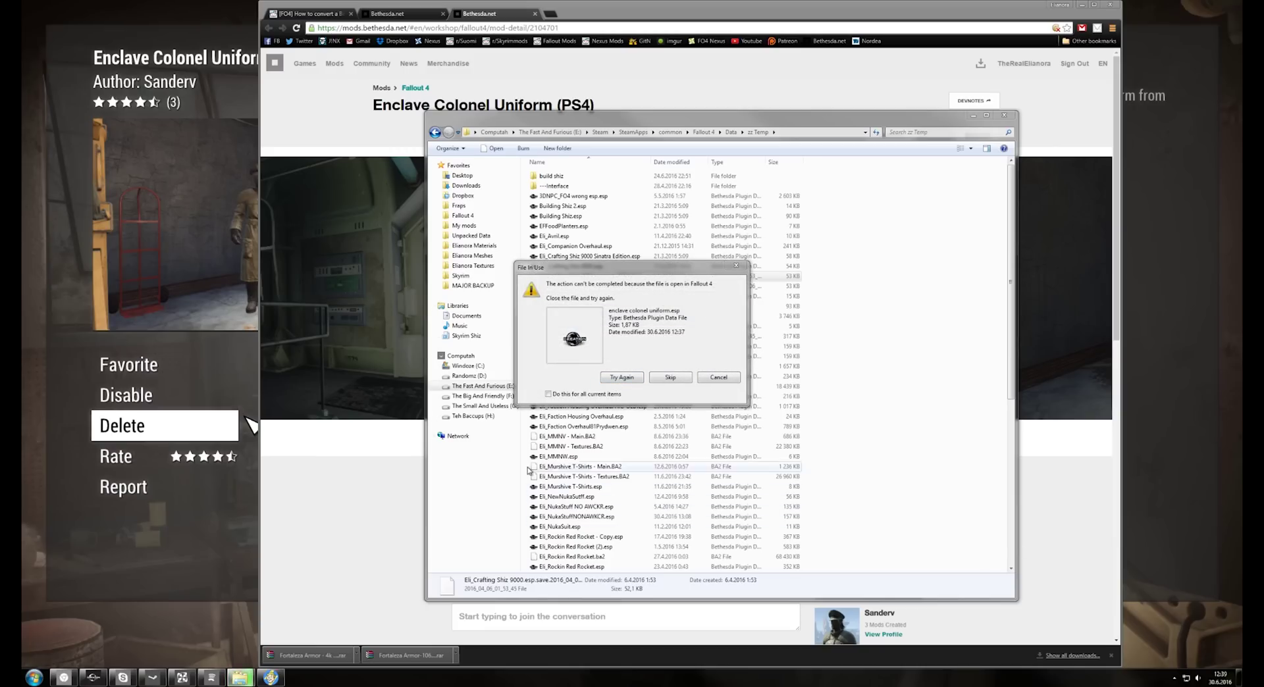
key(alt+Tab)
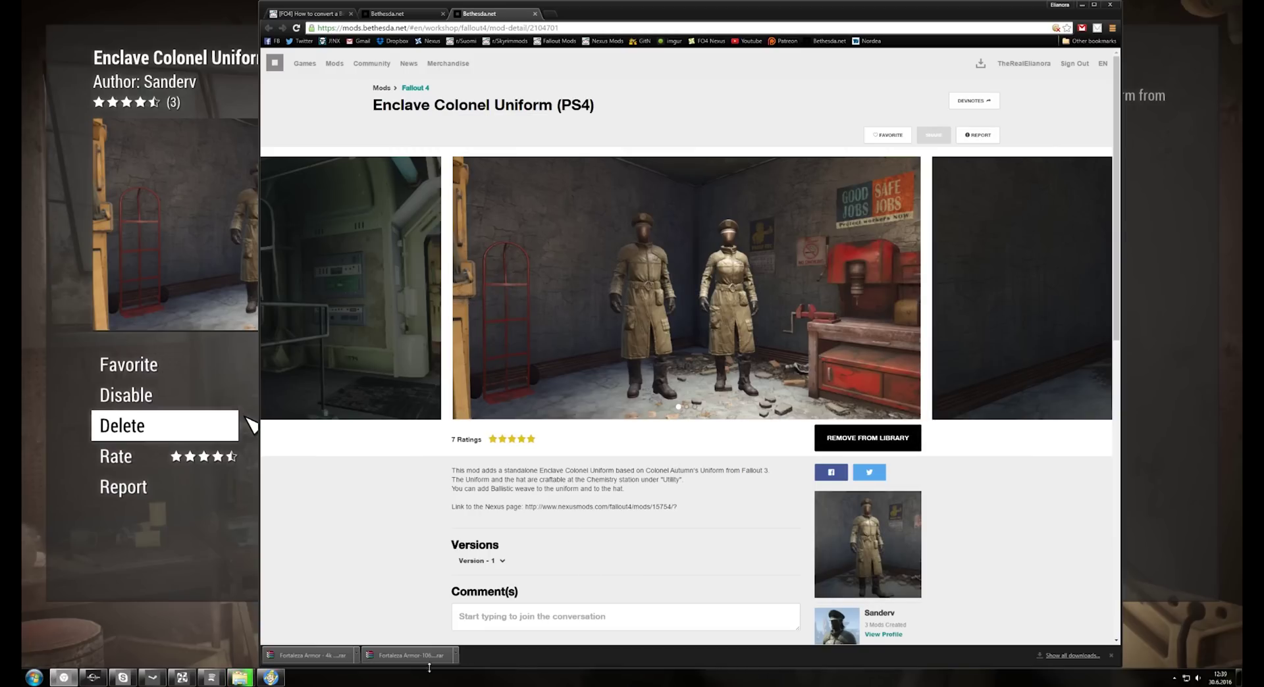
click(270, 677)
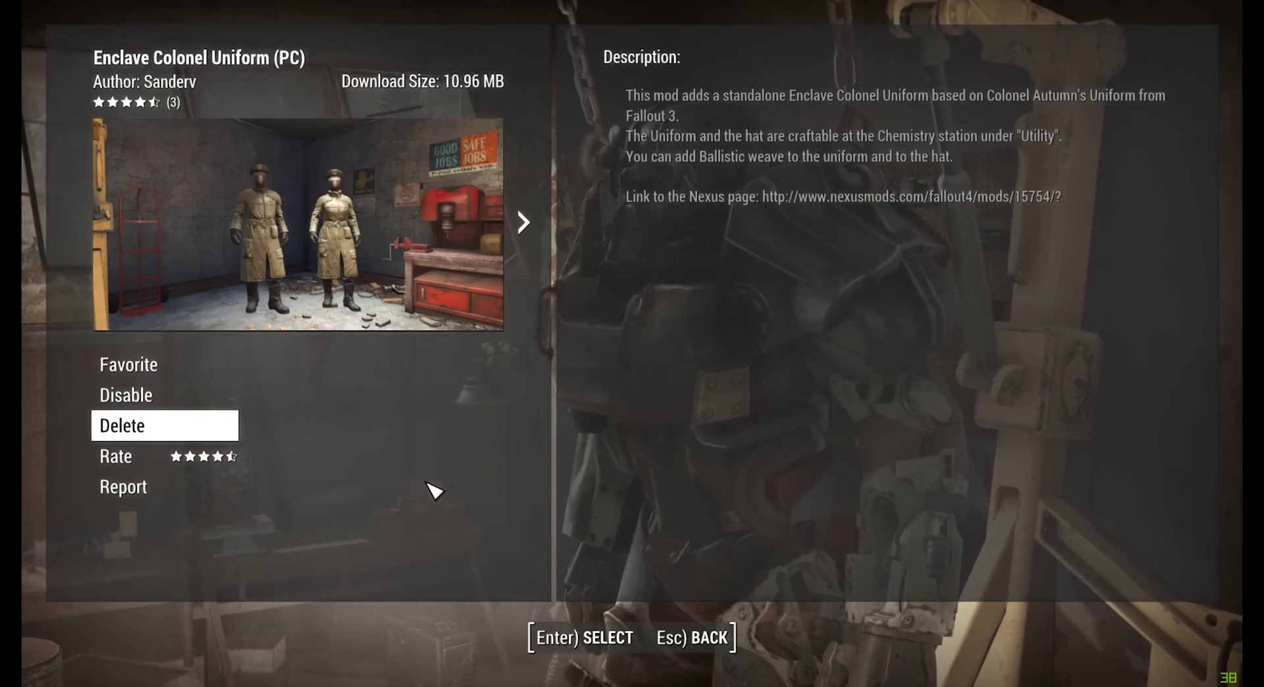
key(alt+Tab)
mouse_move(239, 677)
click(299, 622)
click(621, 377)
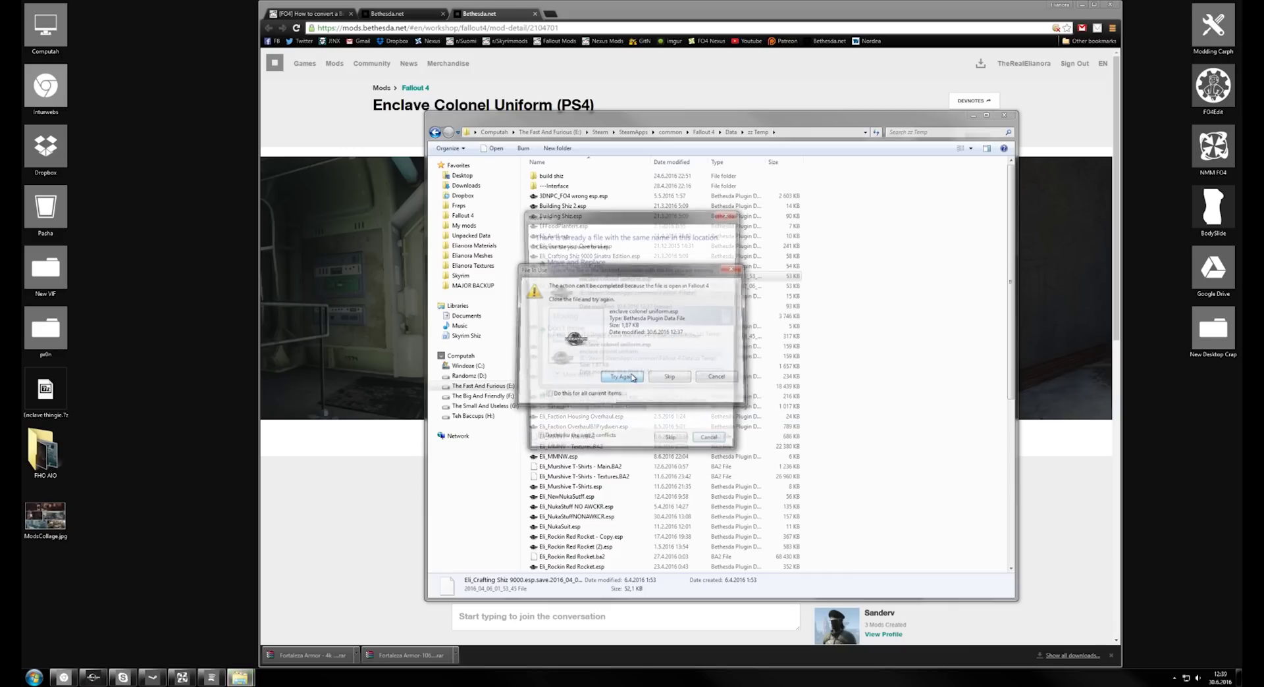
click(630, 293)
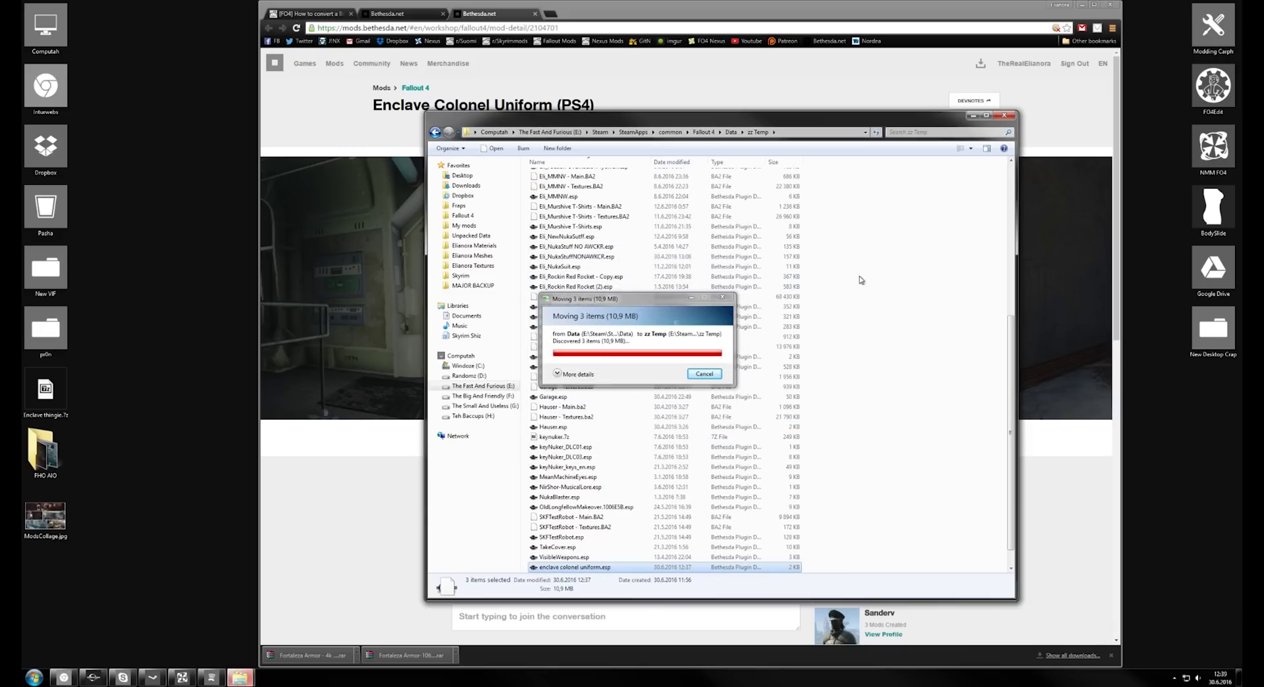
Step: Drag Enclave.7z from the Data folder onto the desktop
click(732, 132)
click(616, 347)
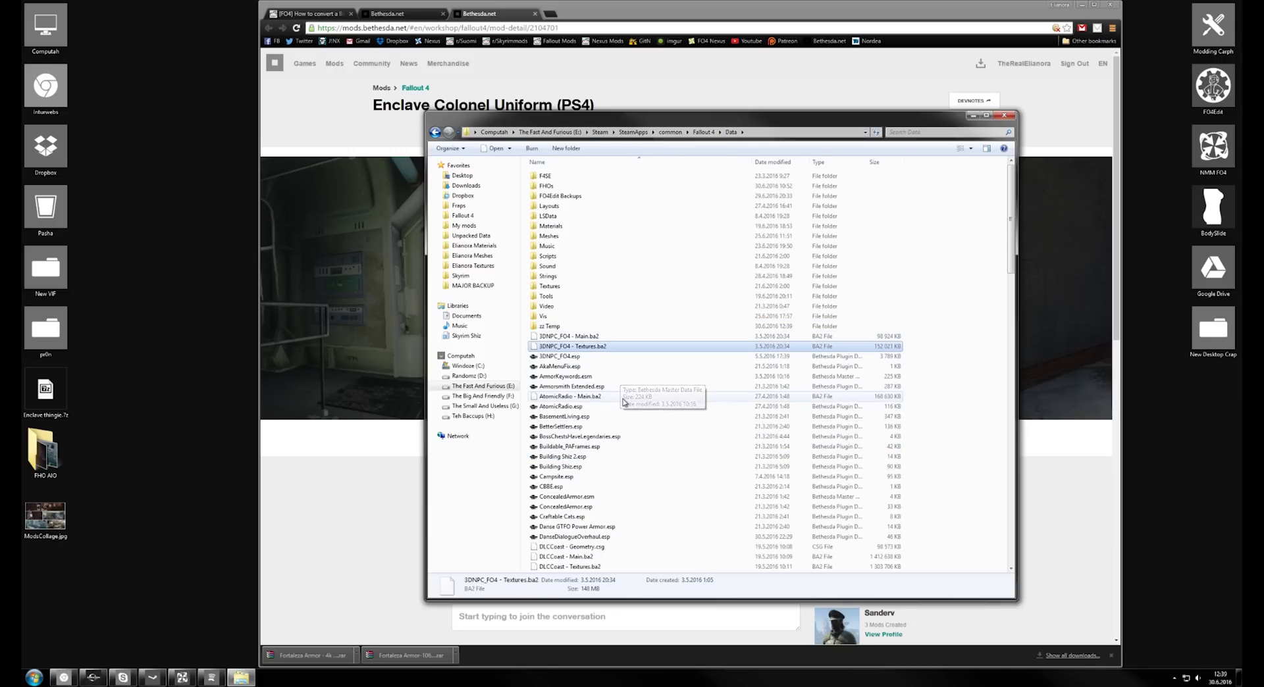
scroll(624, 402, down, 15)
click(579, 403)
drag(579, 410, 189, 273)
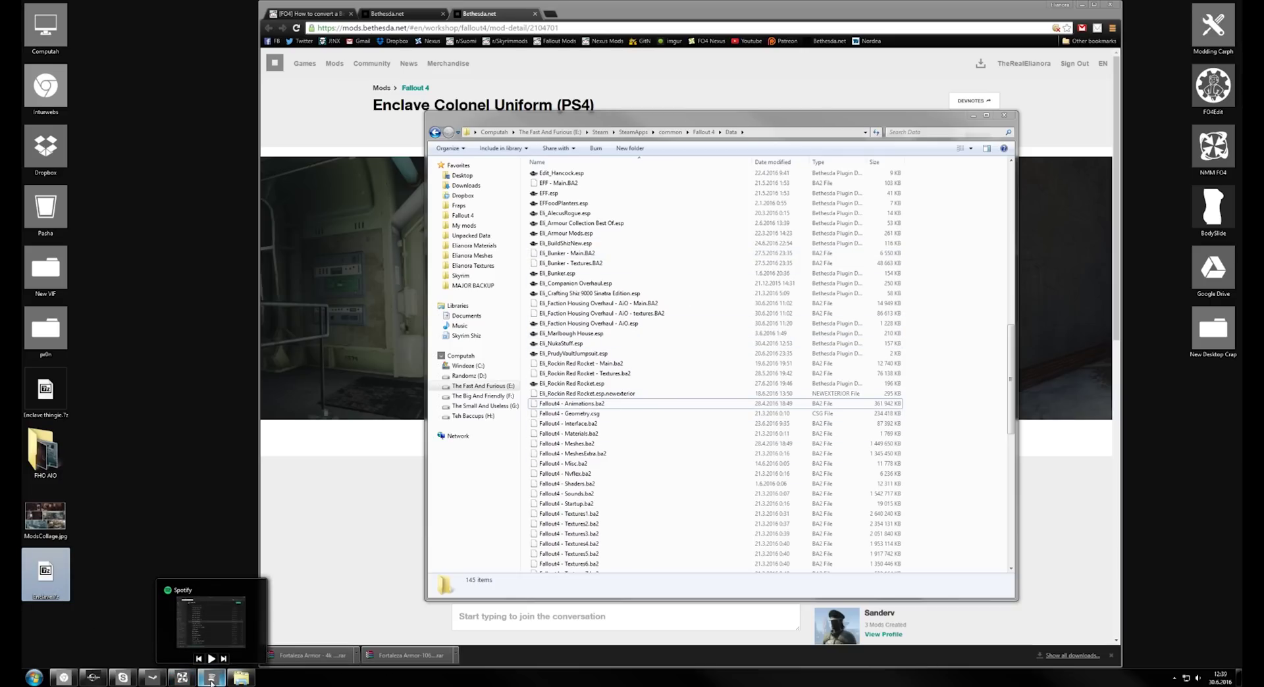
Step: Add Enclave.7z as a mod from the Mods tab, deleting the old Enclave thingie.7z archive
click(183, 678)
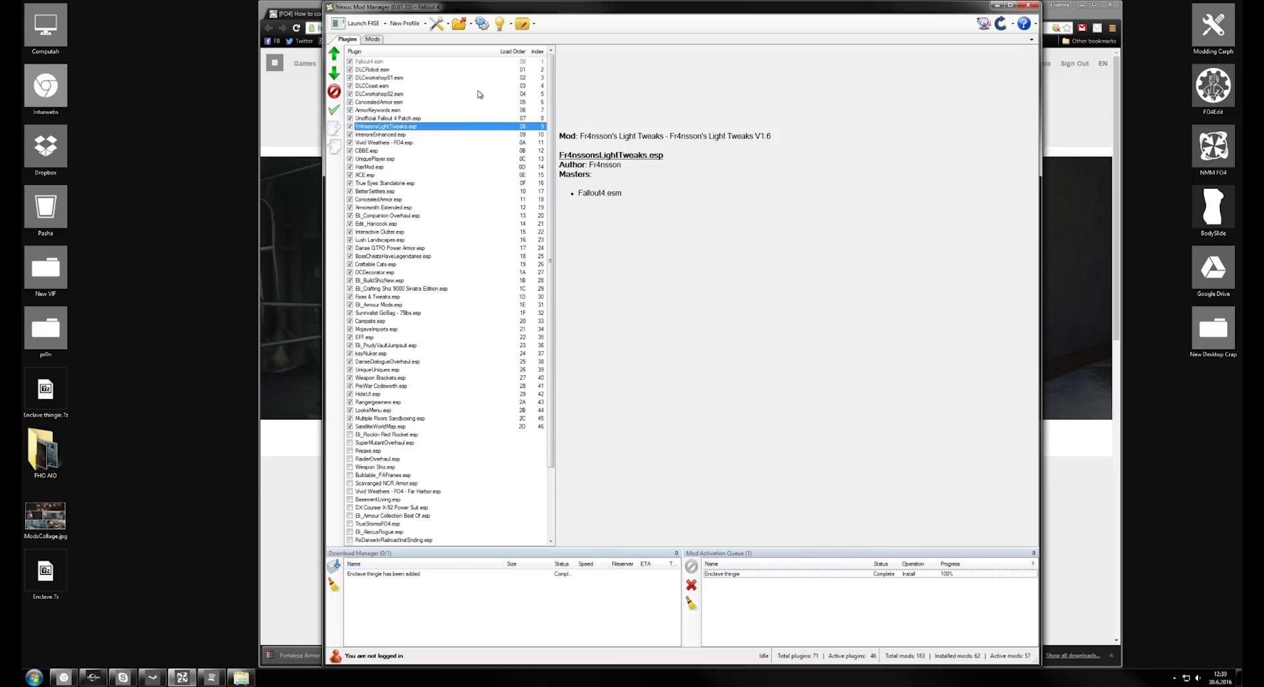
click(372, 40)
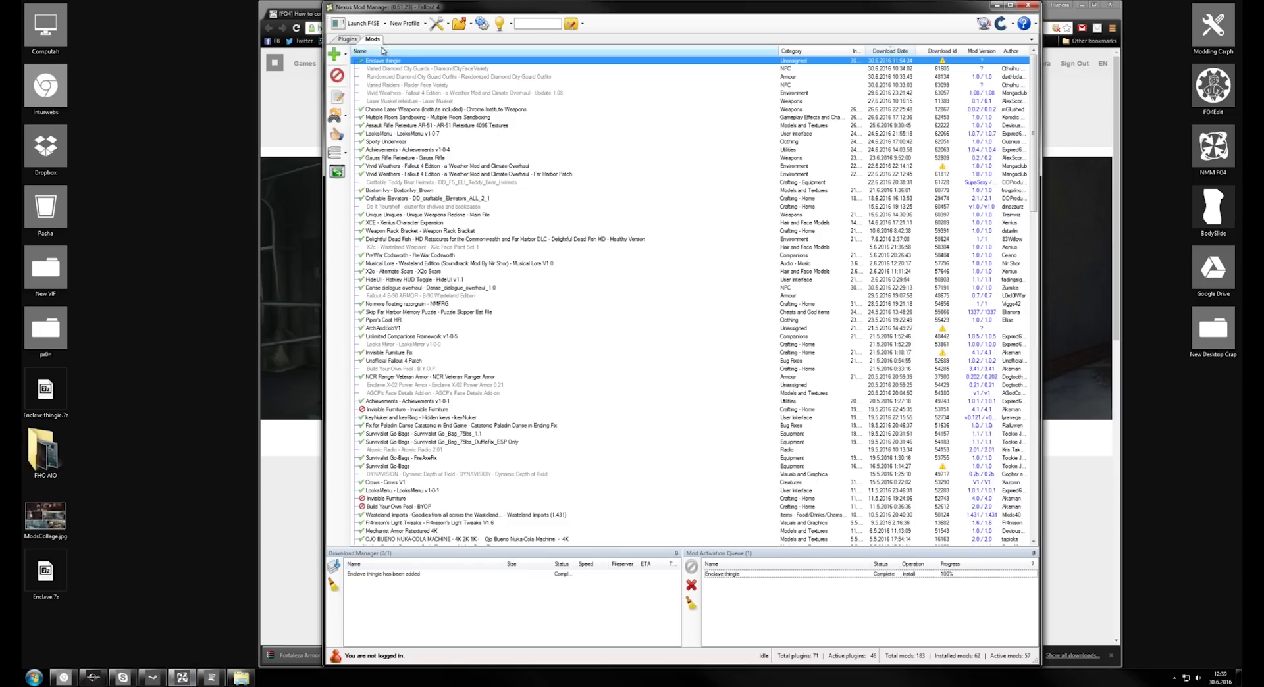
click(334, 56)
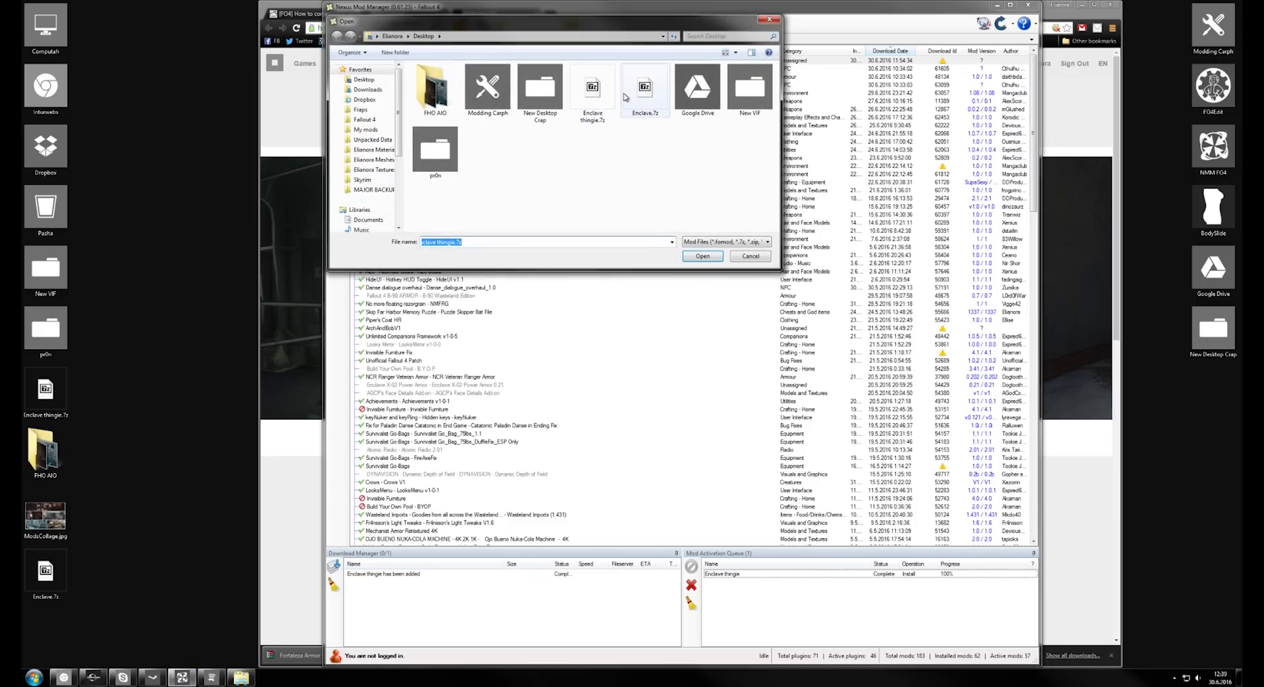
click(595, 99)
key(Delete)
key(Return)
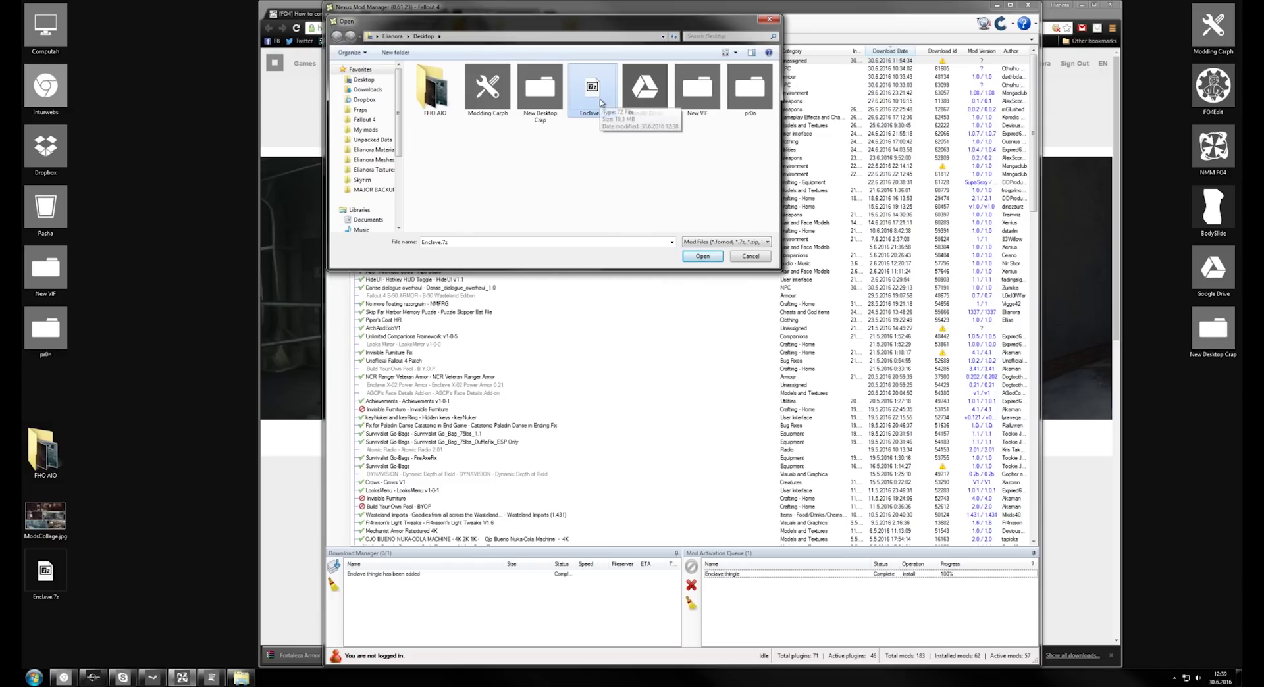
double_click(599, 98)
Step: Deactivate and uninstall the old Enclave thingie mod, then open Enclave.7z from the desktop
click(388, 69)
click(412, 68)
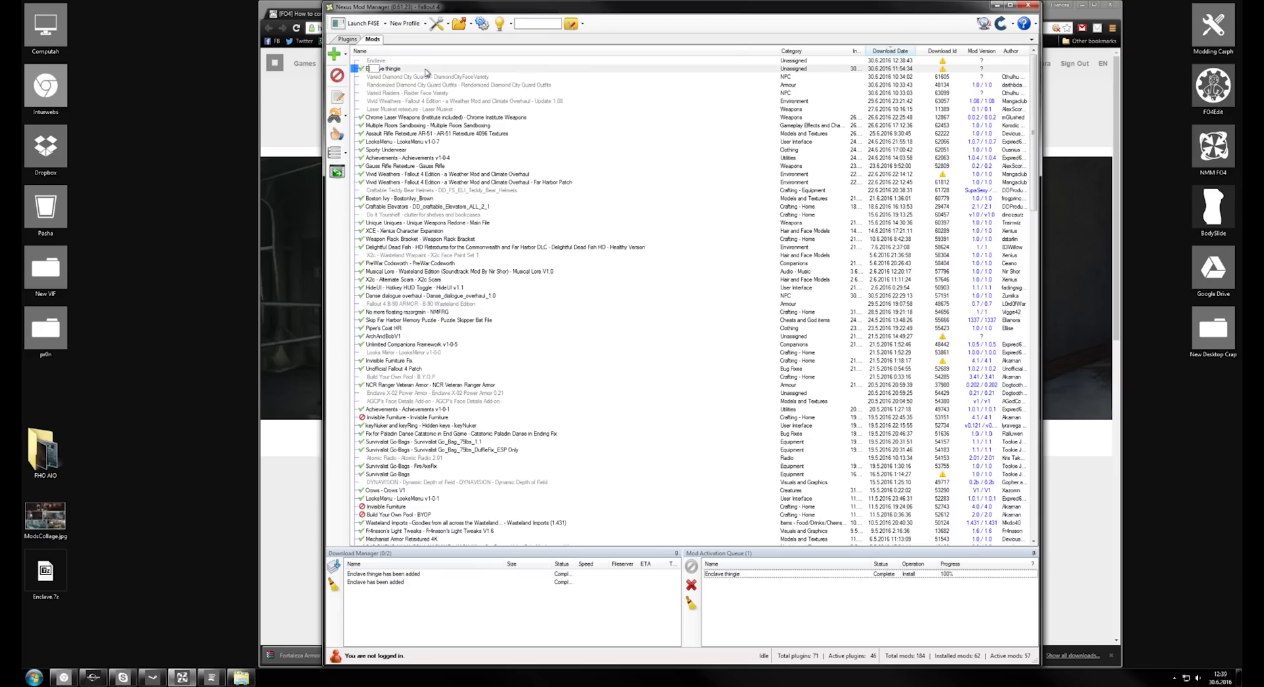
key(BackSpace)
key(Escape)
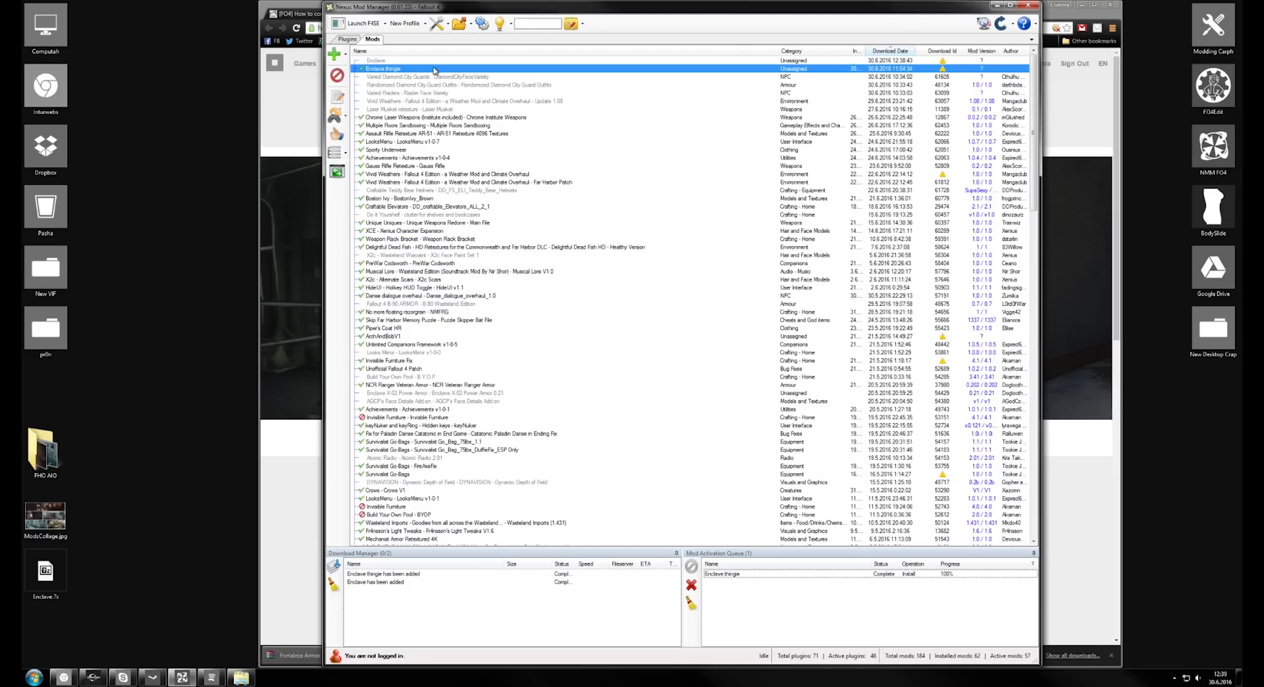
click(434, 69)
click(390, 60)
double_click(395, 69)
click(685, 386)
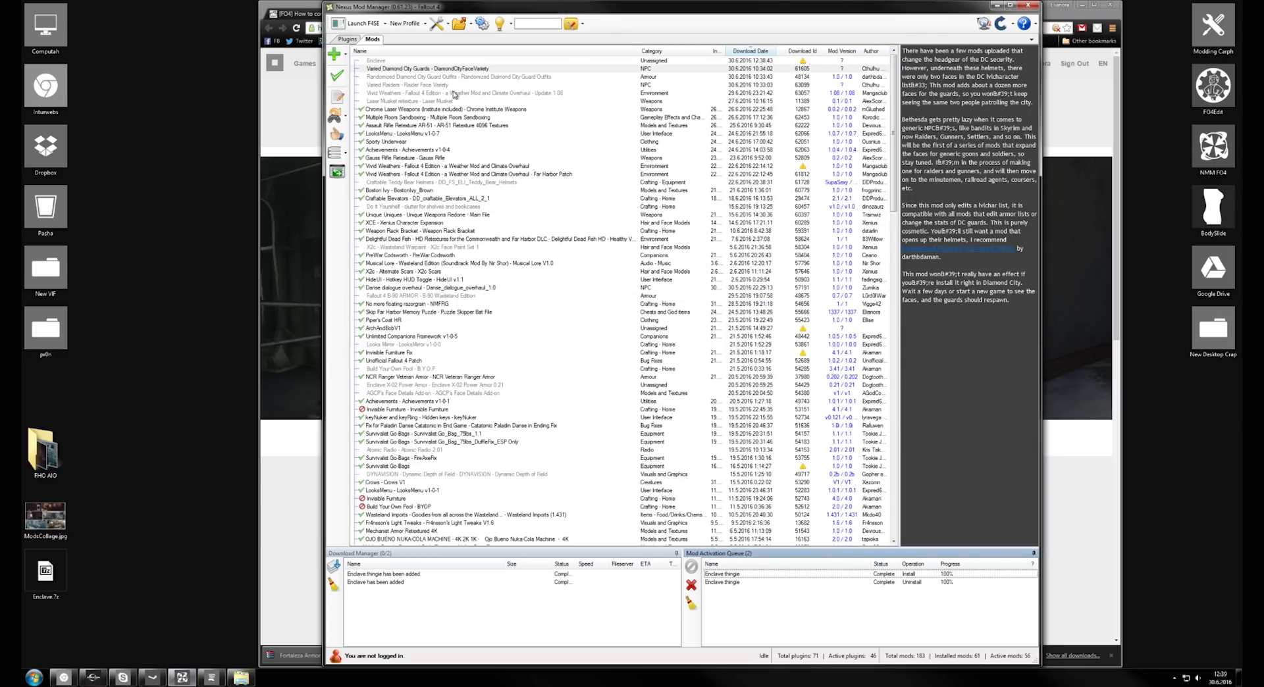
click(440, 60)
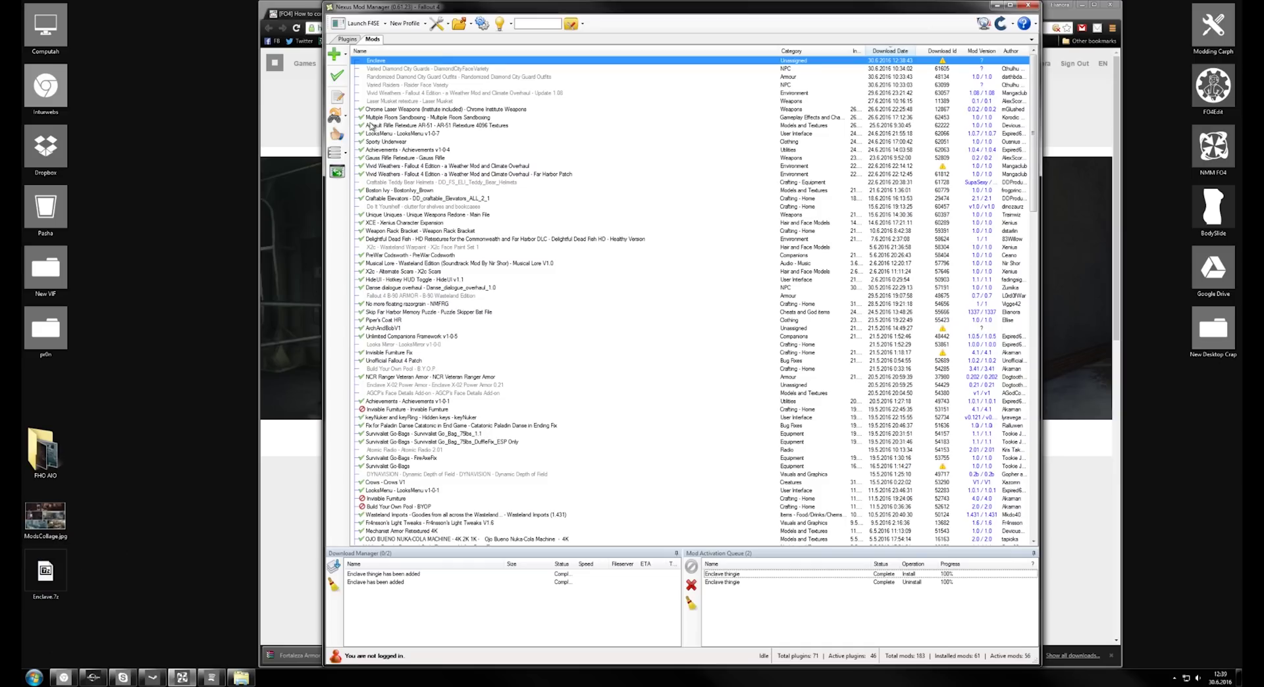
click(41, 592)
double_click(64, 586)
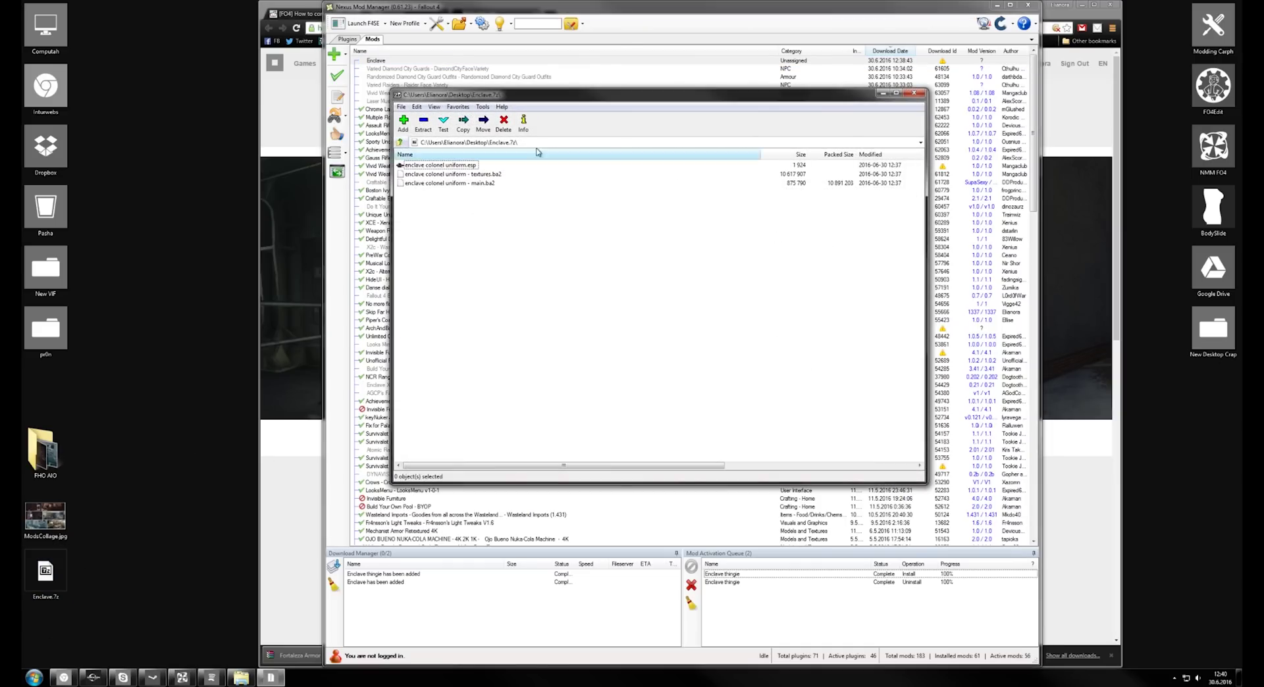
Step: Check the three uniform files inside Enclave.7z, close 7-Zip, and return to the Data folder
click(472, 165)
click(922, 97)
click(367, 60)
click(241, 678)
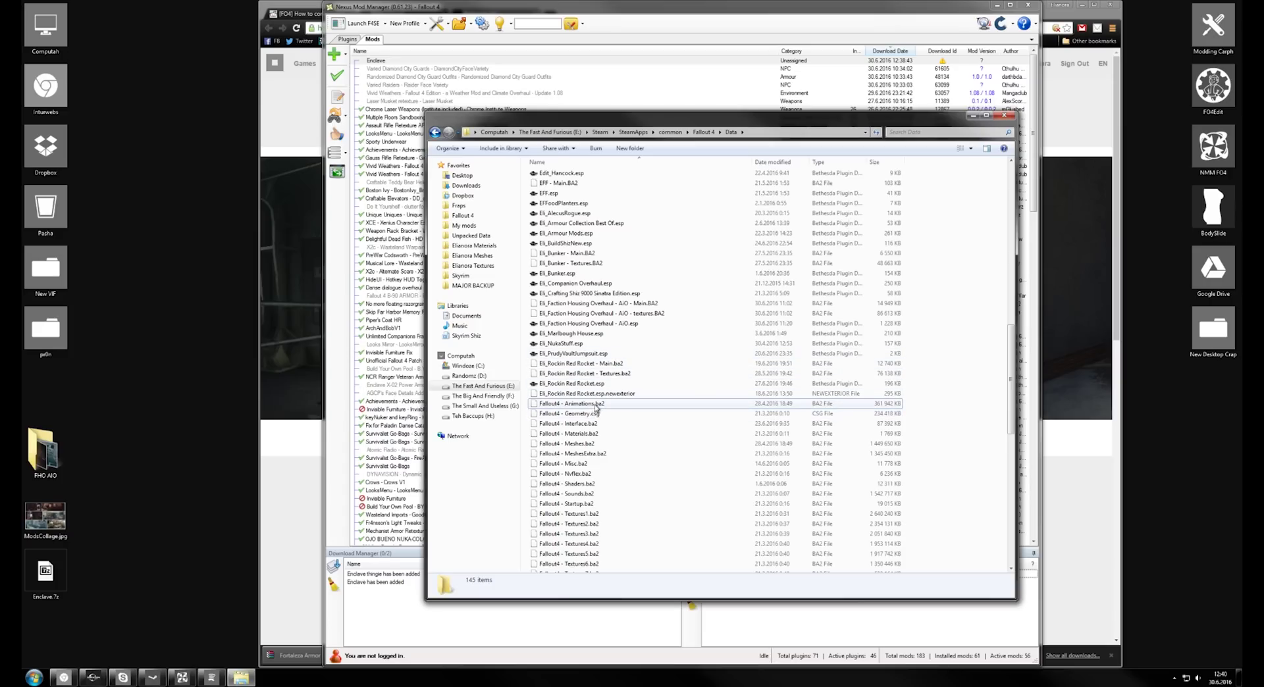
Step: Place the Data folder window and Nexus Mod Manager side by side
click(591, 266)
scroll(586, 263, up, 2)
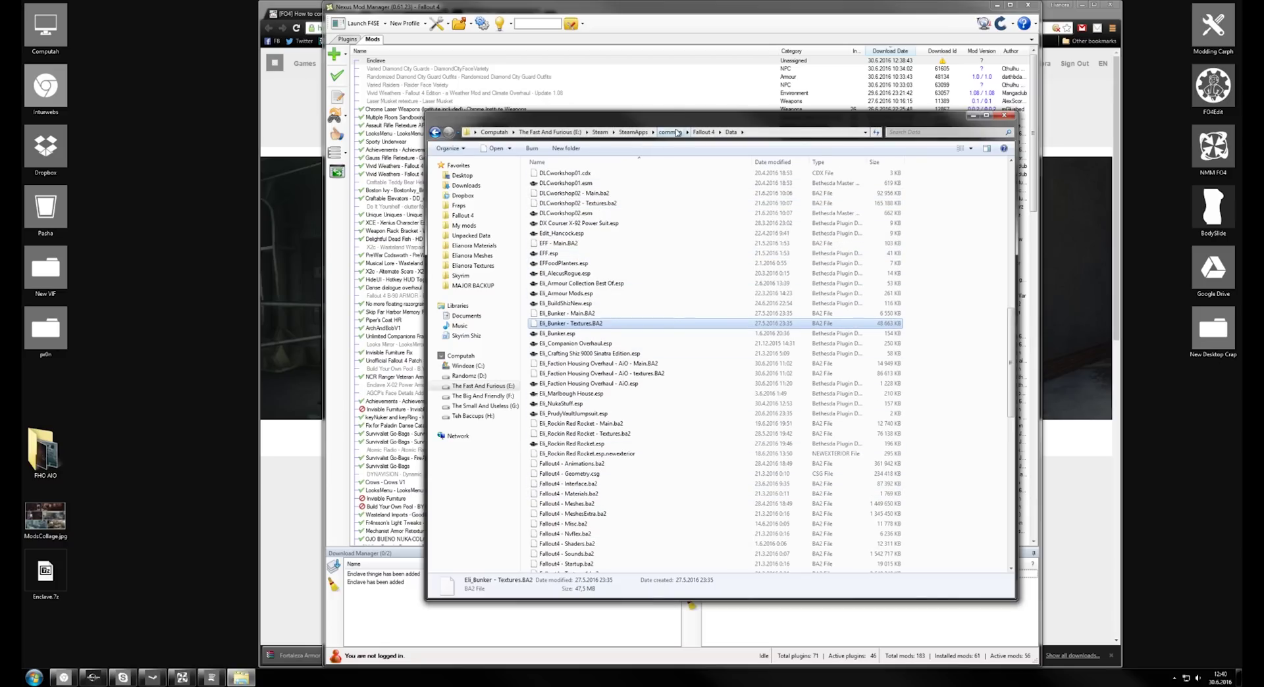
drag(658, 116, 883, 104)
click(500, 7)
drag(500, 6, 293, 7)
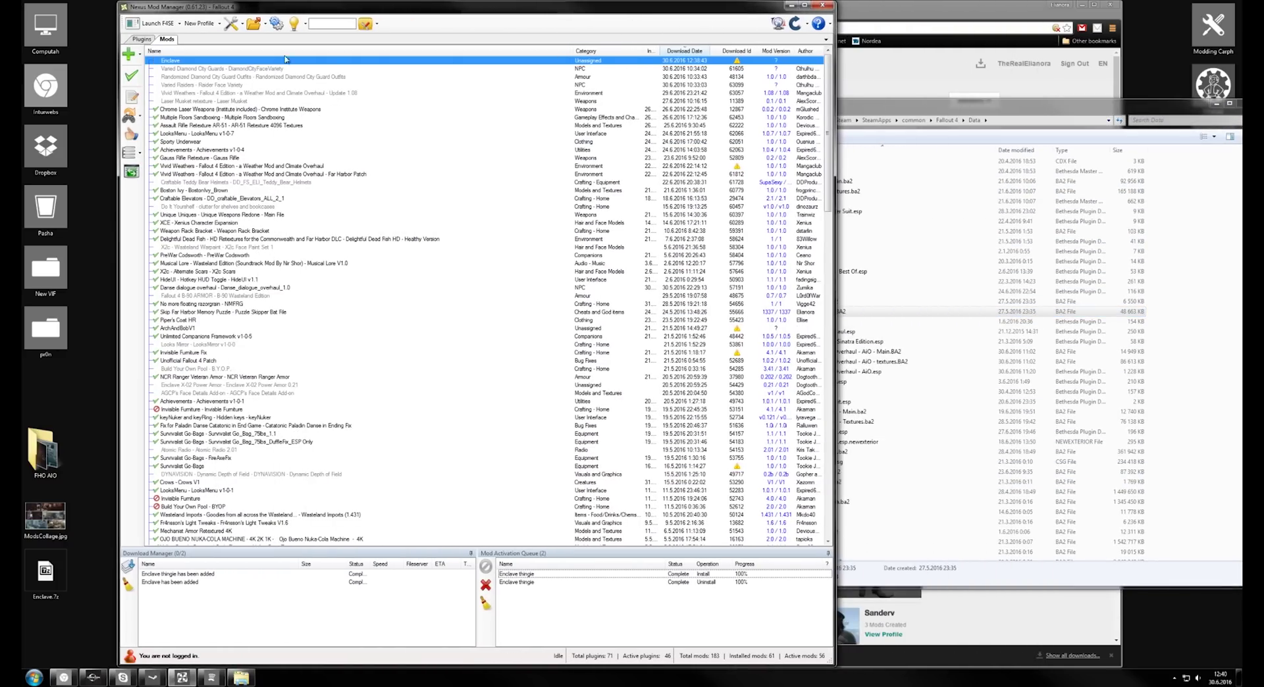
Step: Activate the Enclave mod and select its three reinstalled uniform files in the Data folder
double_click(170, 62)
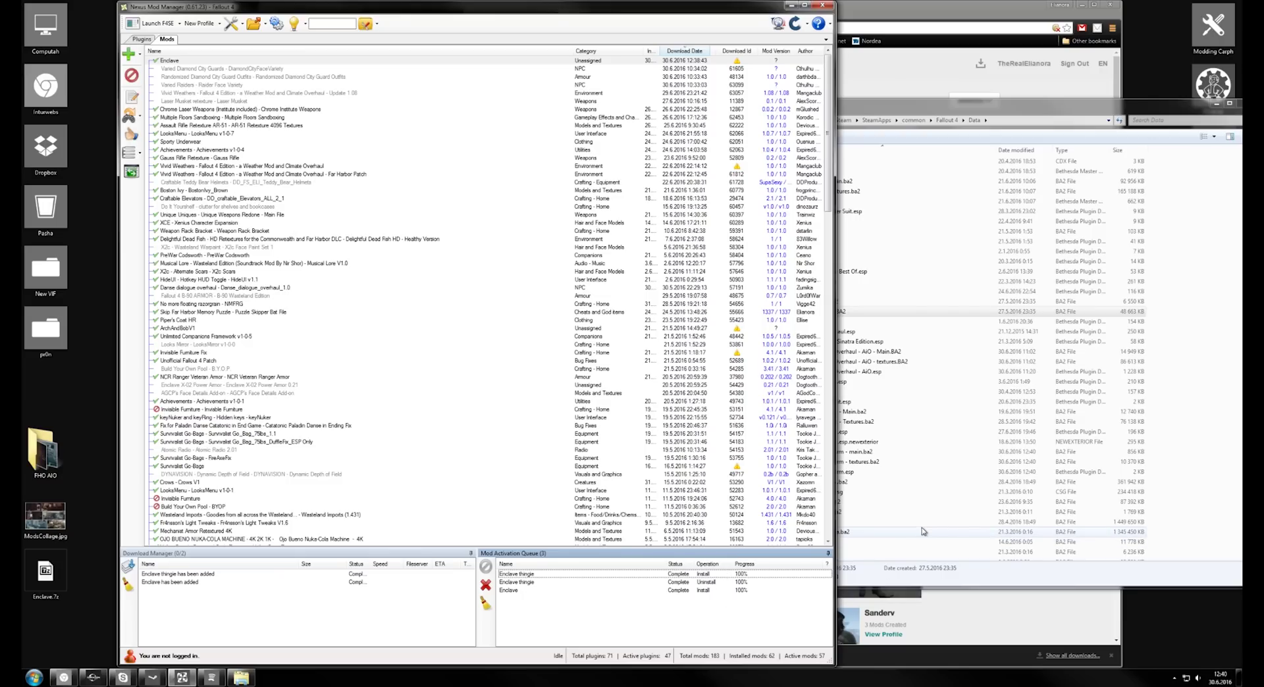
click(978, 504)
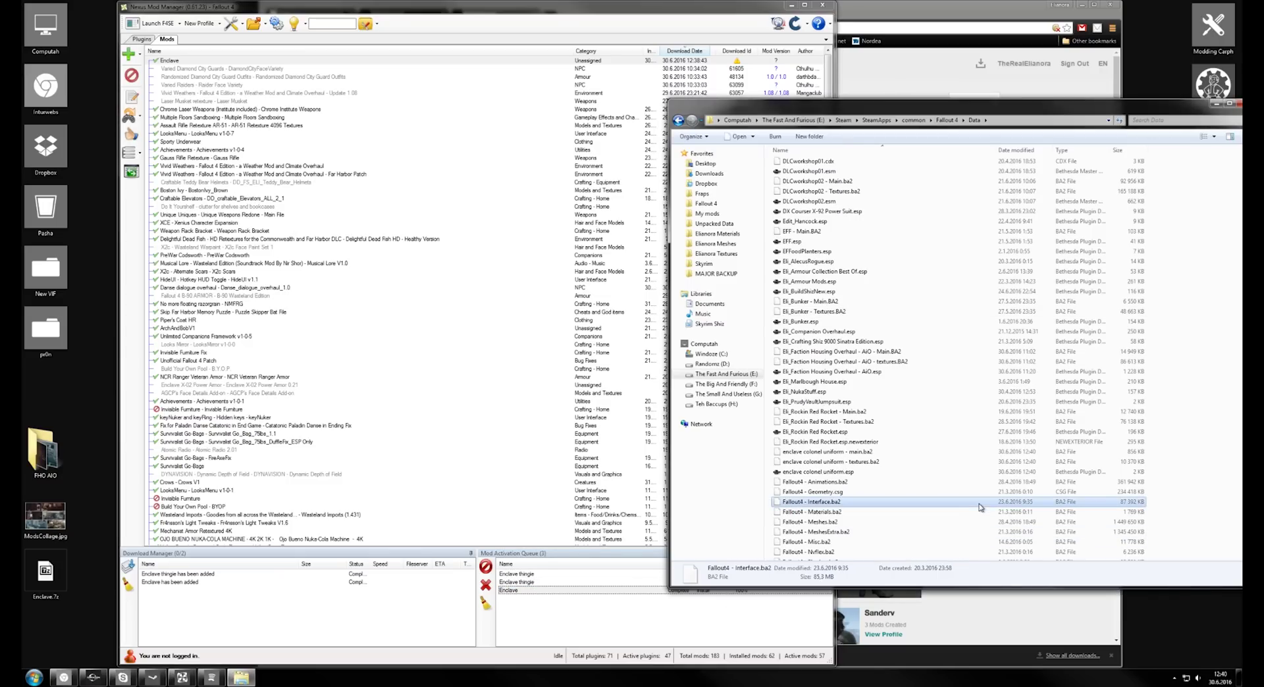
click(844, 473)
shift+click(829, 452)
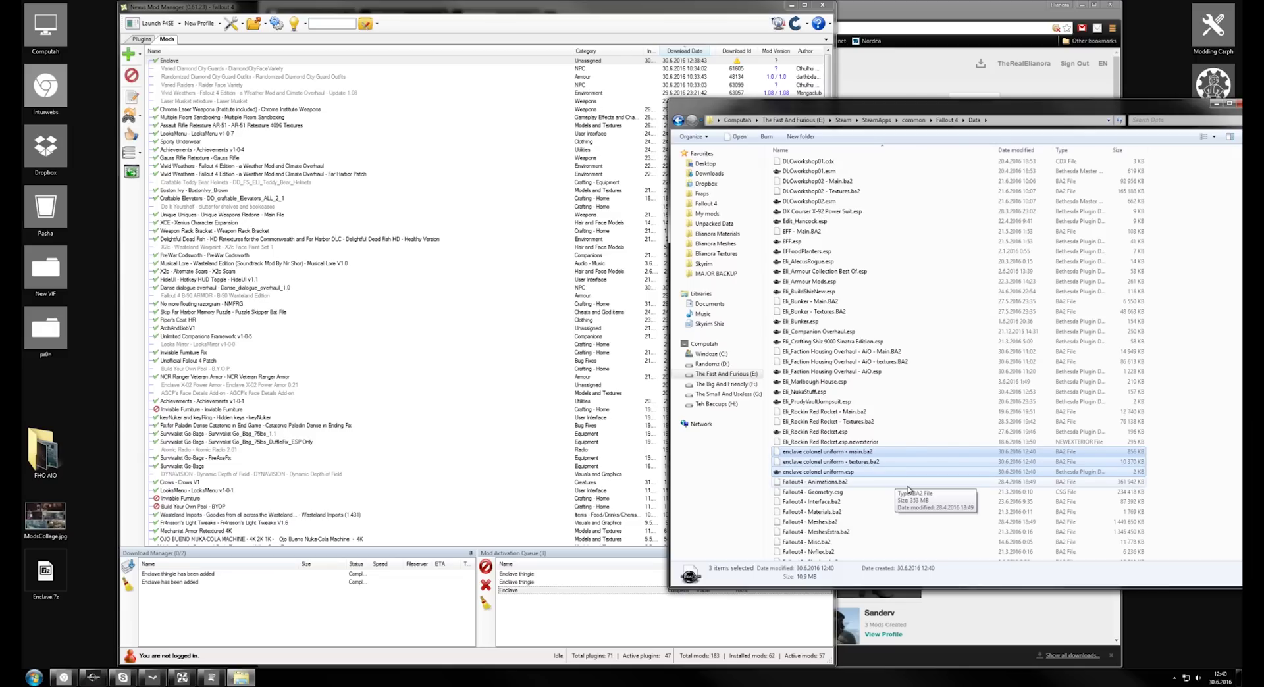